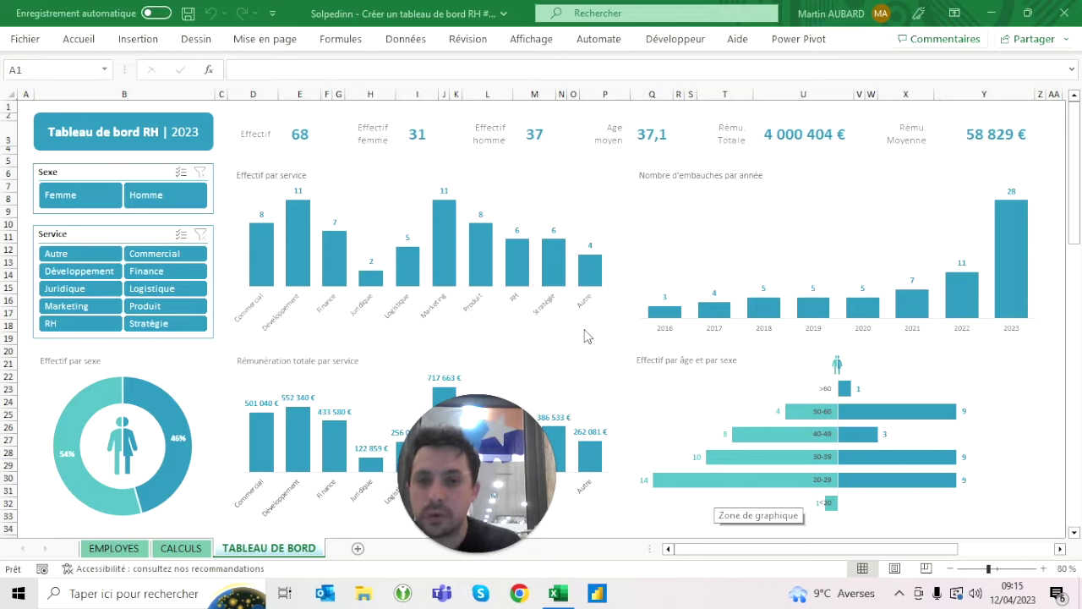
# Review the EMPLOYES table's Matricule column, the CALCULS pivots and the TABLEAU DE BORD dashboard.
pyautogui.click(146, 554)
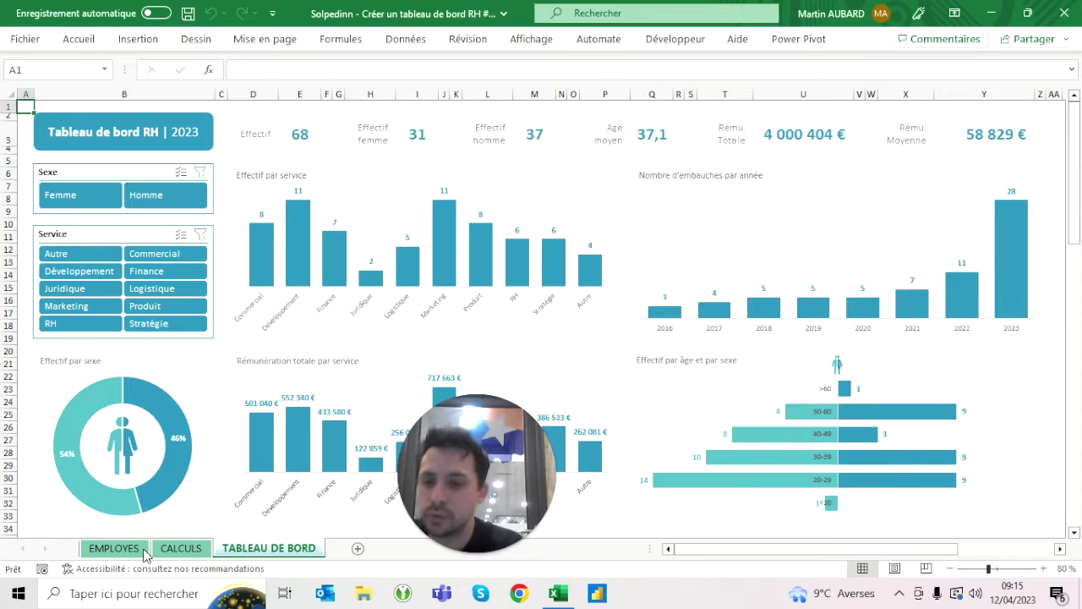
pyautogui.click(142, 549)
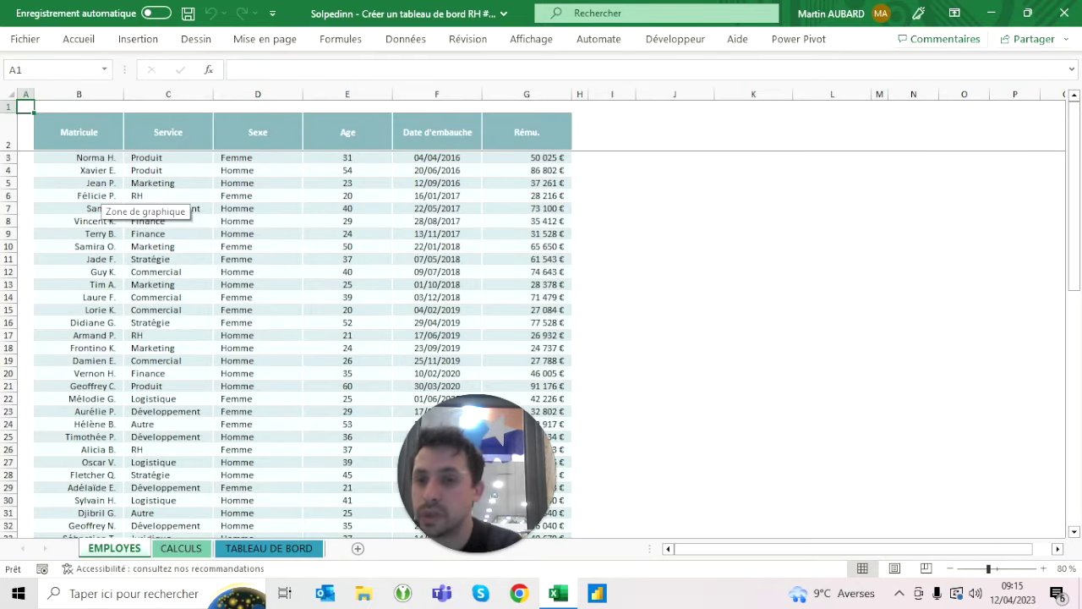
pyautogui.click(79, 93)
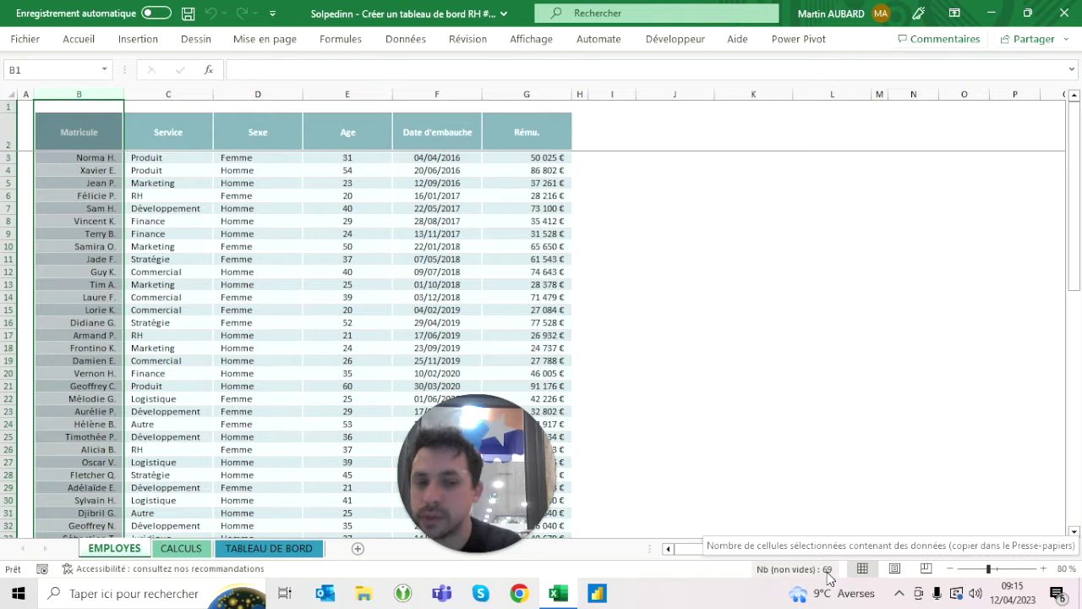
pyautogui.click(78, 132)
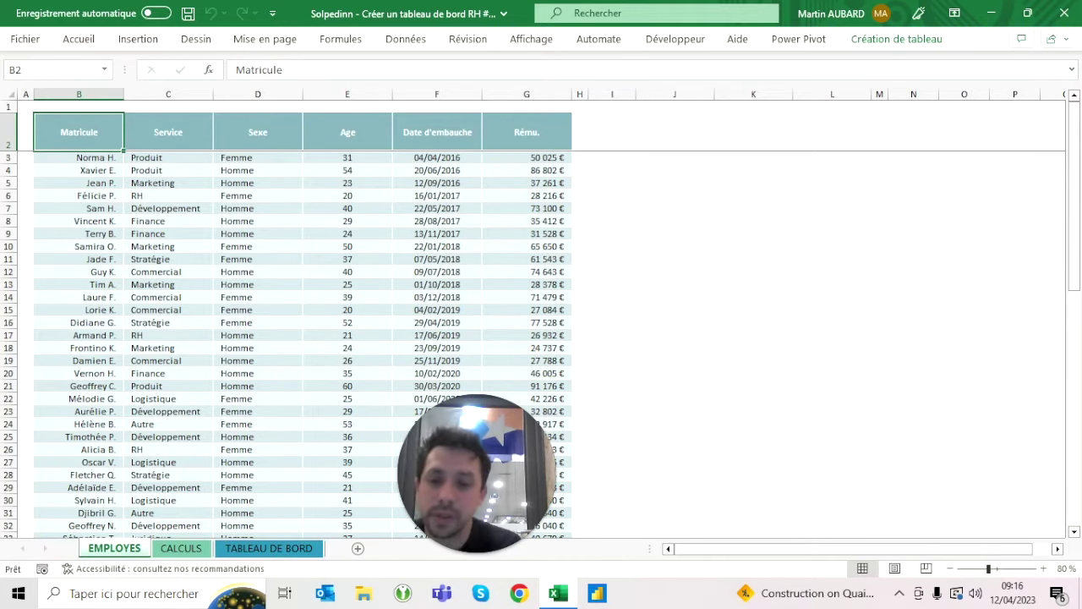
pyautogui.click(235, 550)
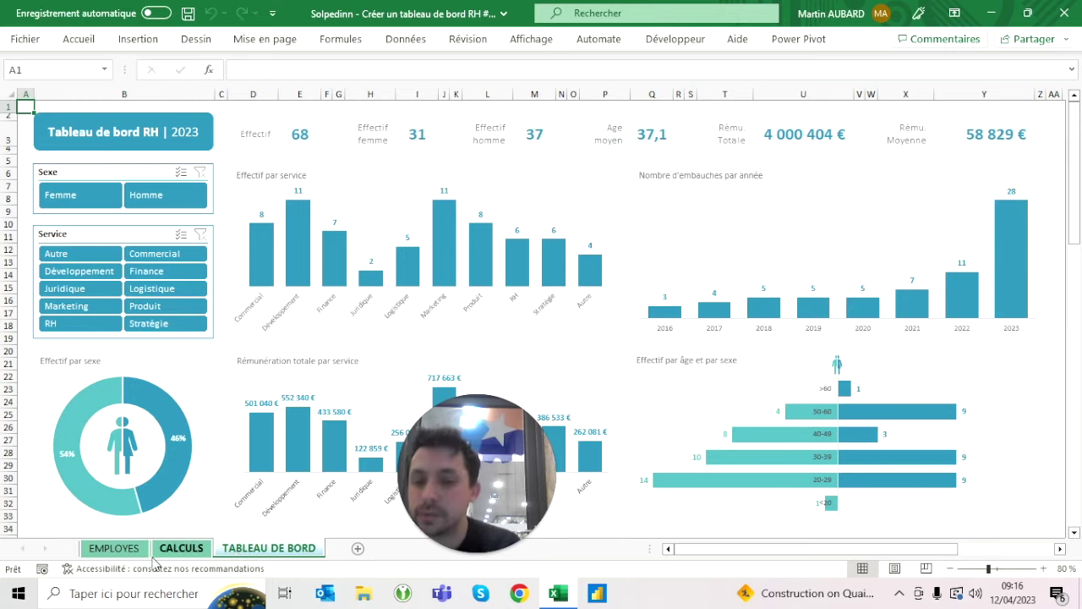
pyautogui.click(114, 552)
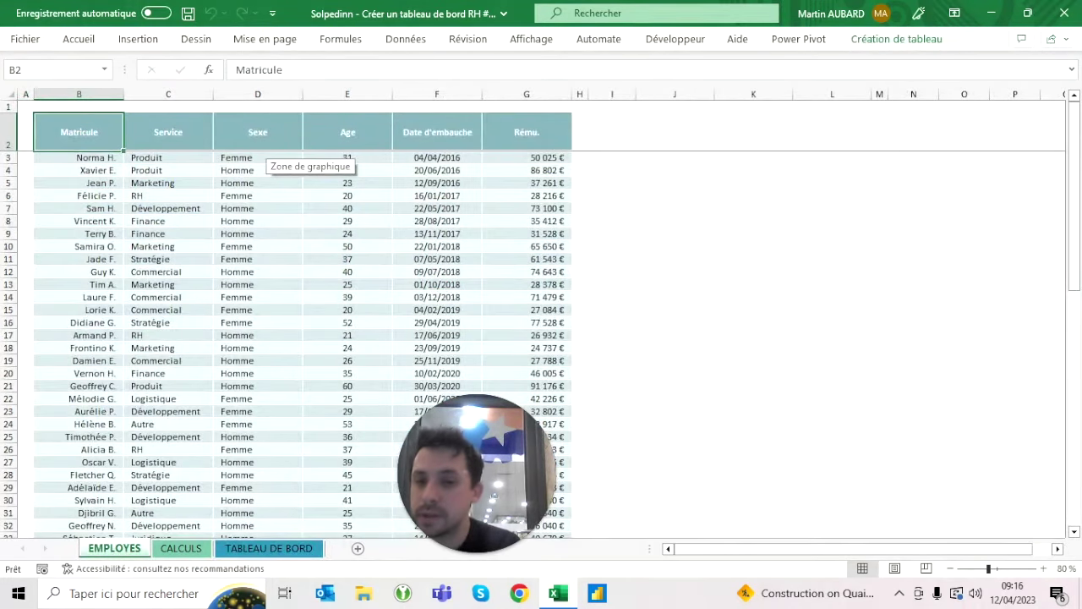
pyautogui.click(186, 549)
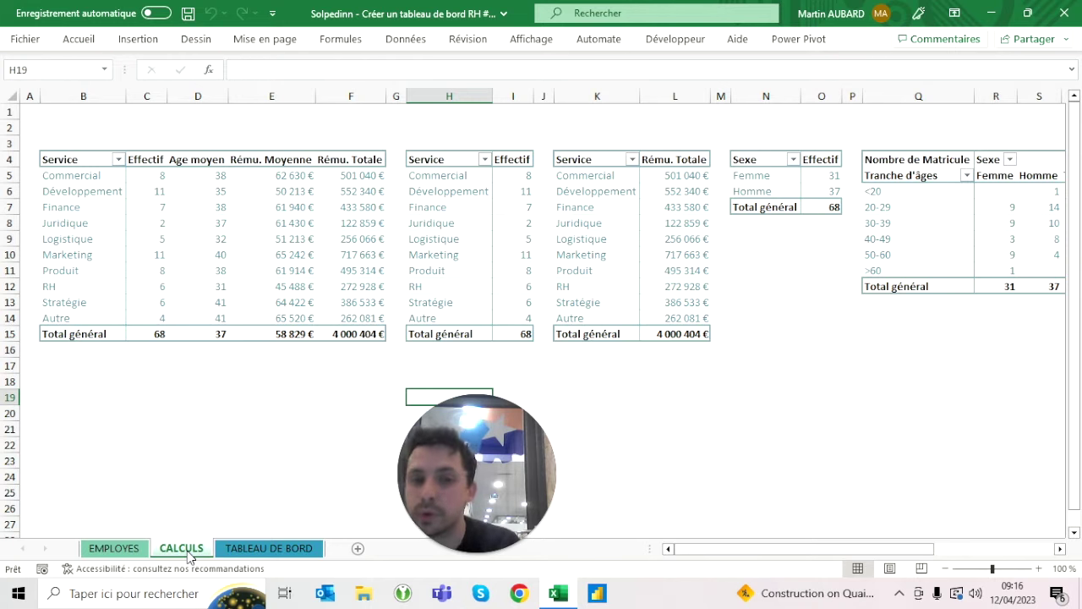
pyautogui.click(249, 550)
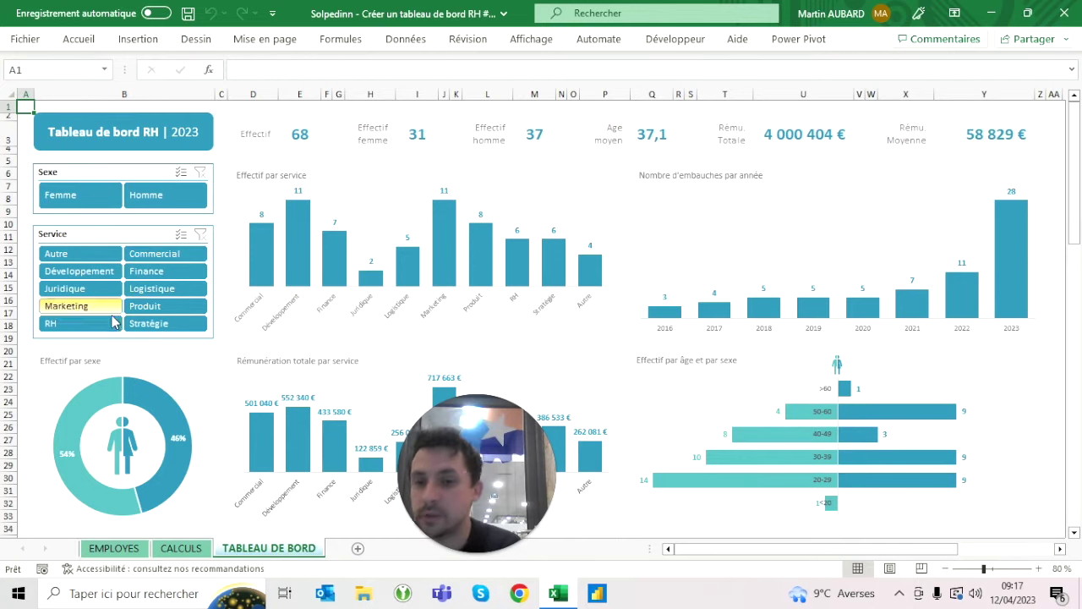
# Try the RH, Femme and Homme slicer filters, ending on men in Juridique.
pyautogui.click(95, 330)
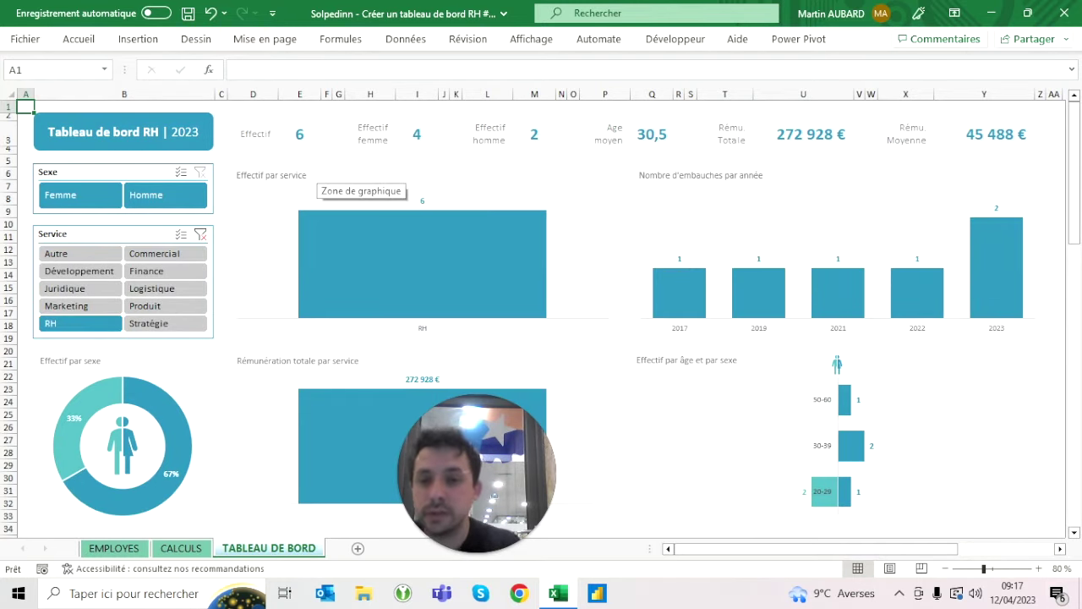
pyautogui.click(201, 238)
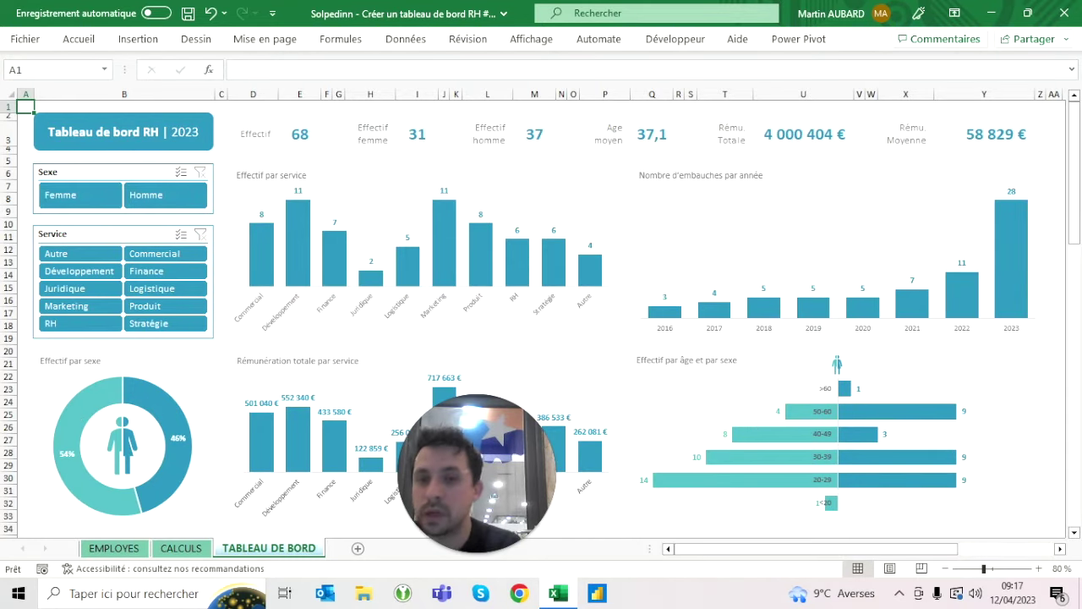
pyautogui.click(111, 201)
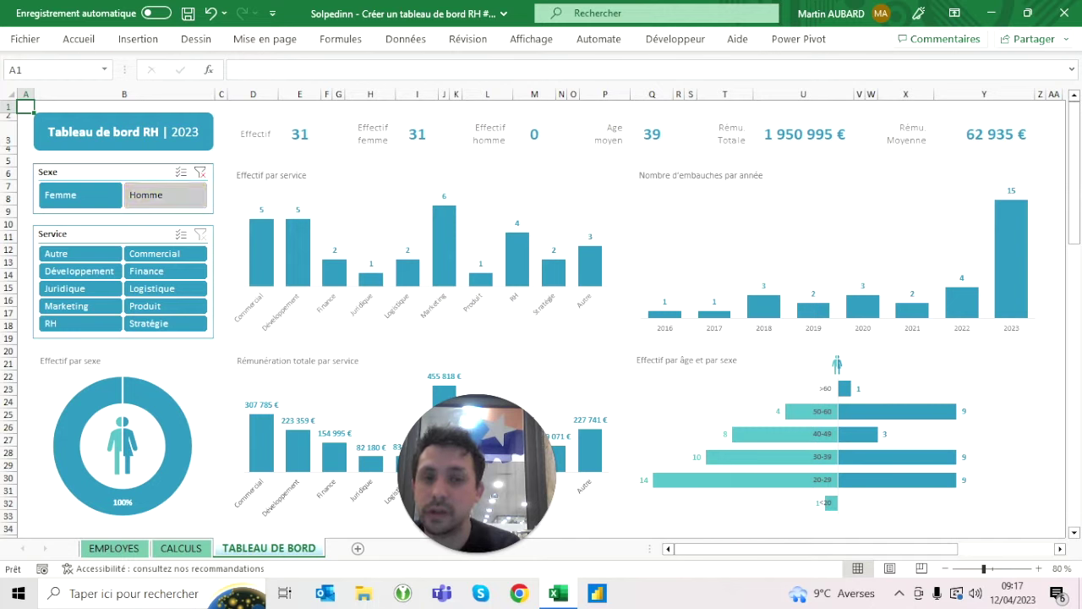
pyautogui.click(179, 199)
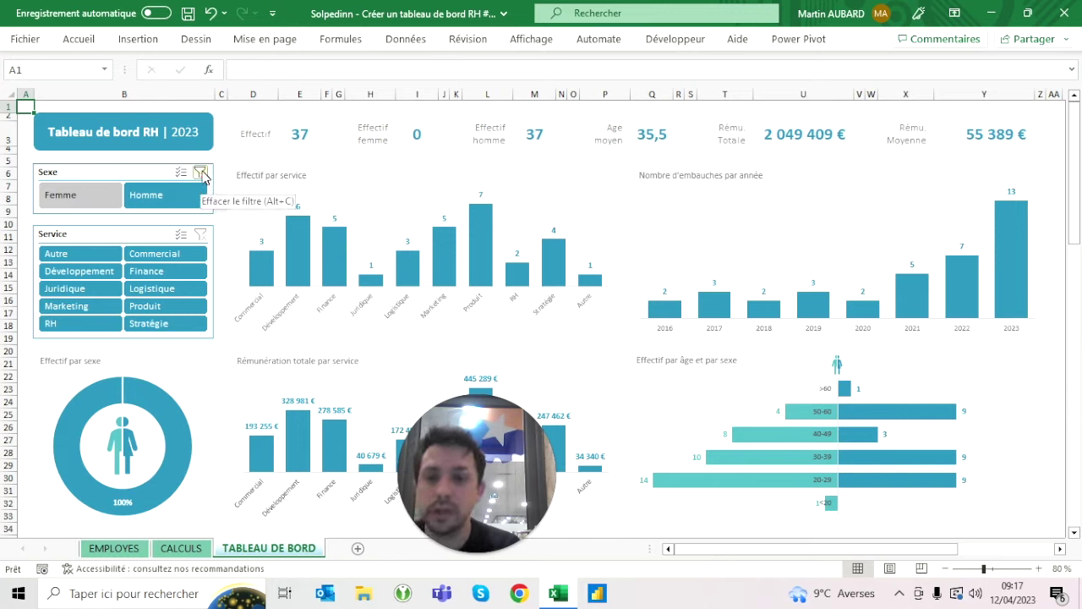
pyautogui.click(96, 291)
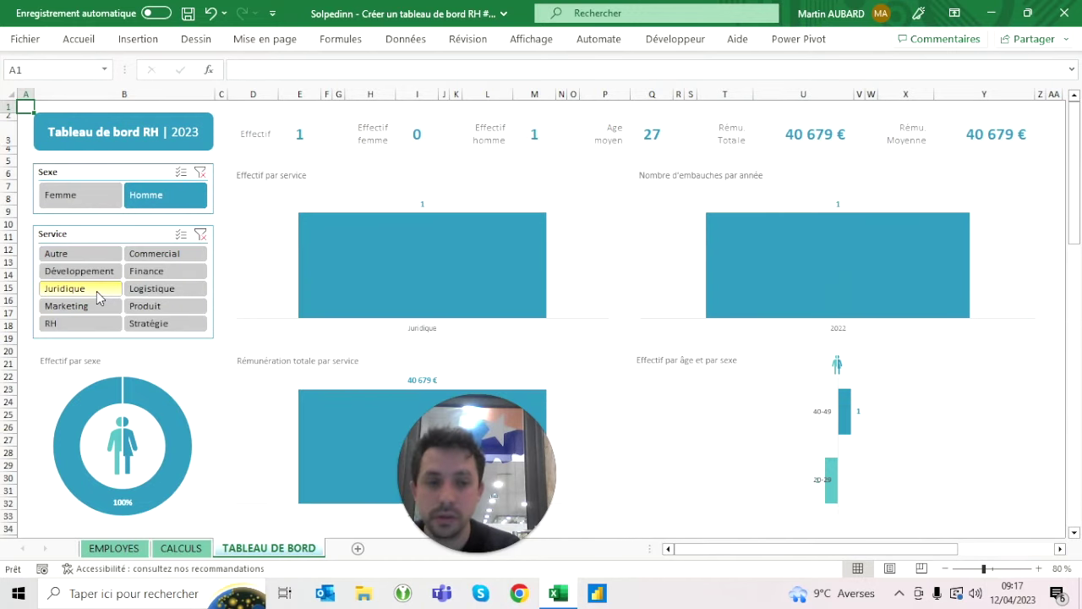
# Test the Finance, Développement and Finance-to-Logistique service filters, then clear both slicers.
pyautogui.click(201, 172)
pyautogui.click(200, 234)
pyautogui.click(173, 271)
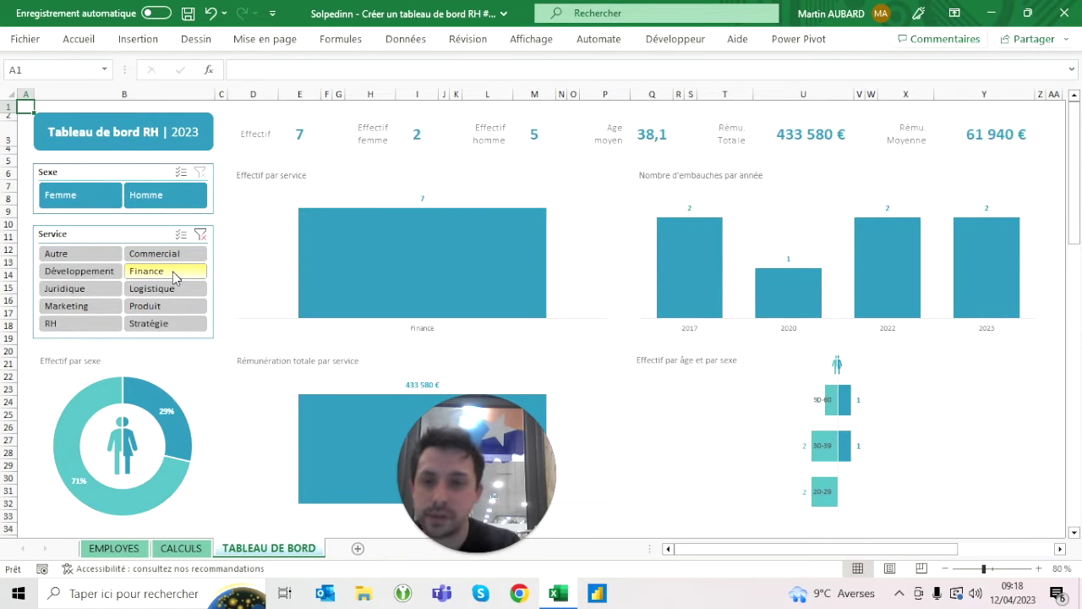
pyautogui.keyDown('ctrl'); pyautogui.click(102, 279); pyautogui.keyUp('ctrl')
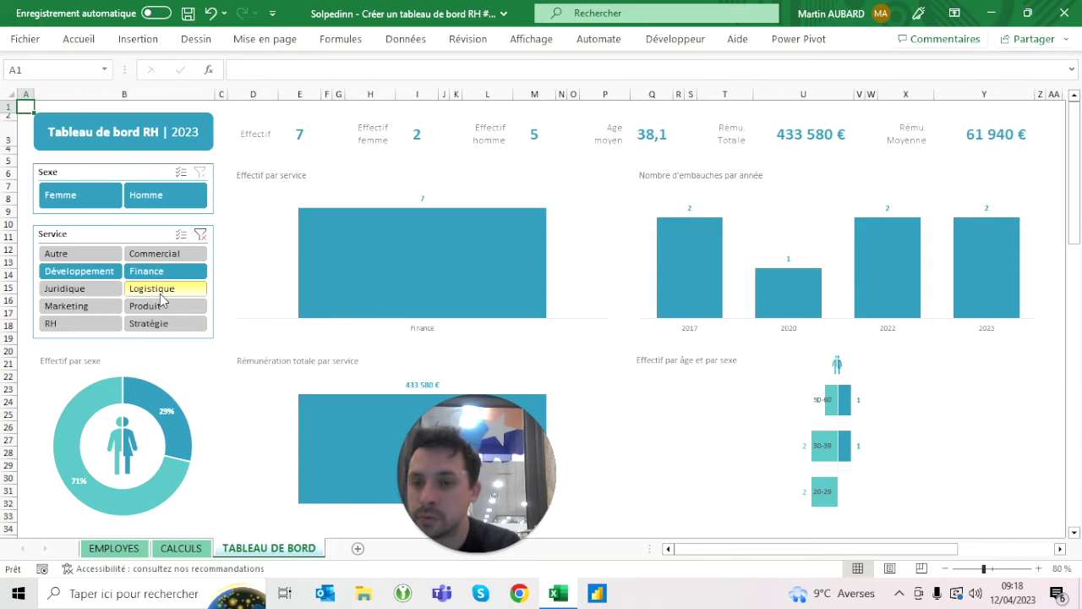
pyautogui.moveTo(161, 298); pyautogui.dragTo(161, 273)
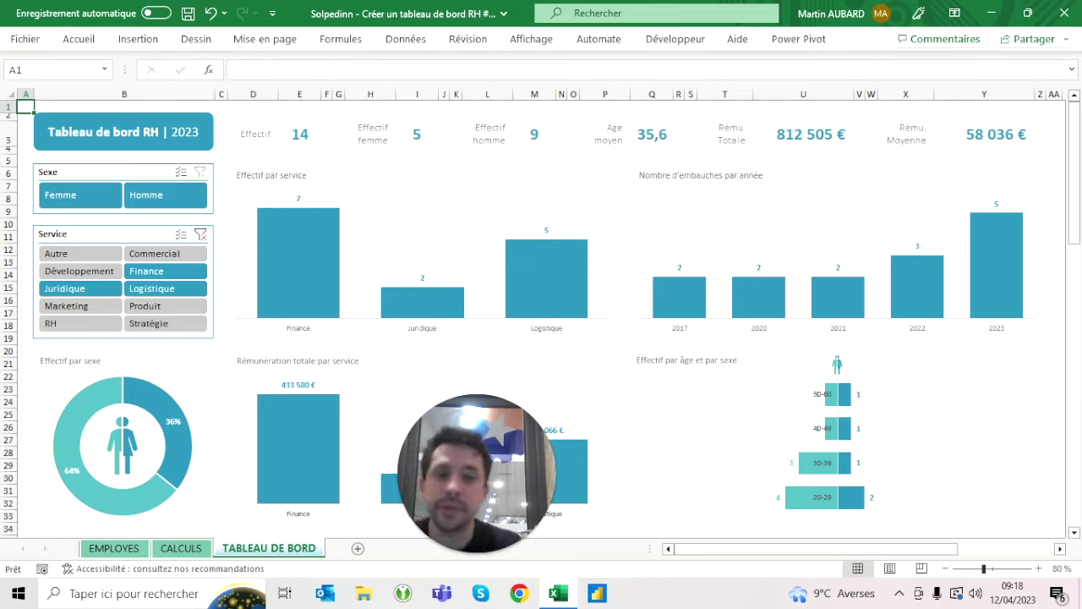
pyautogui.click(200, 235)
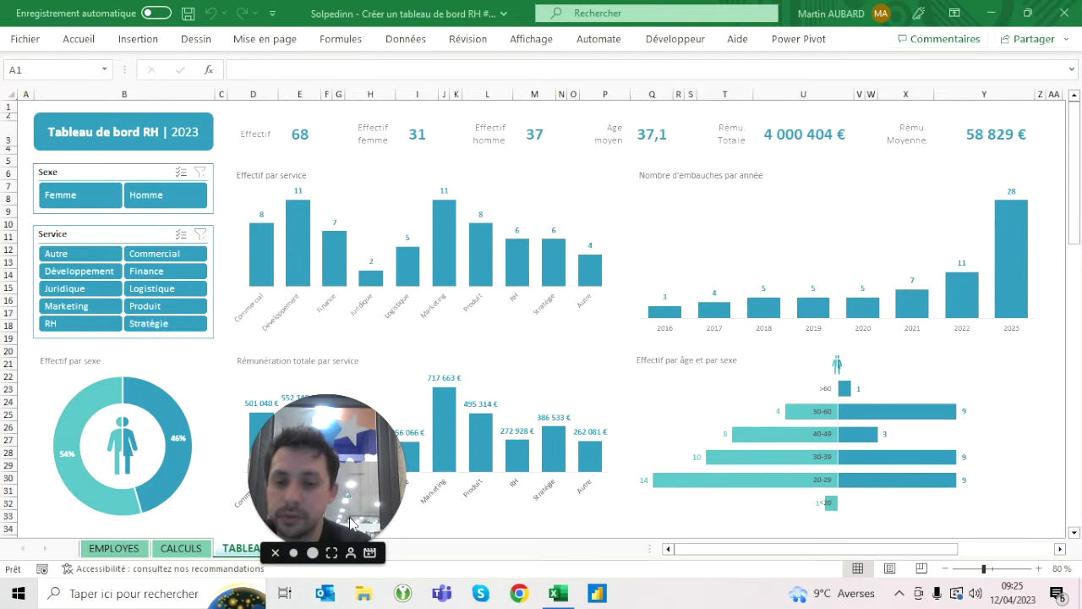
# Add two new sheets and rename the first one CALCULS 2.
pyautogui.moveTo(351, 522); pyautogui.dragTo(510, 539)
pyautogui.click(359, 554)
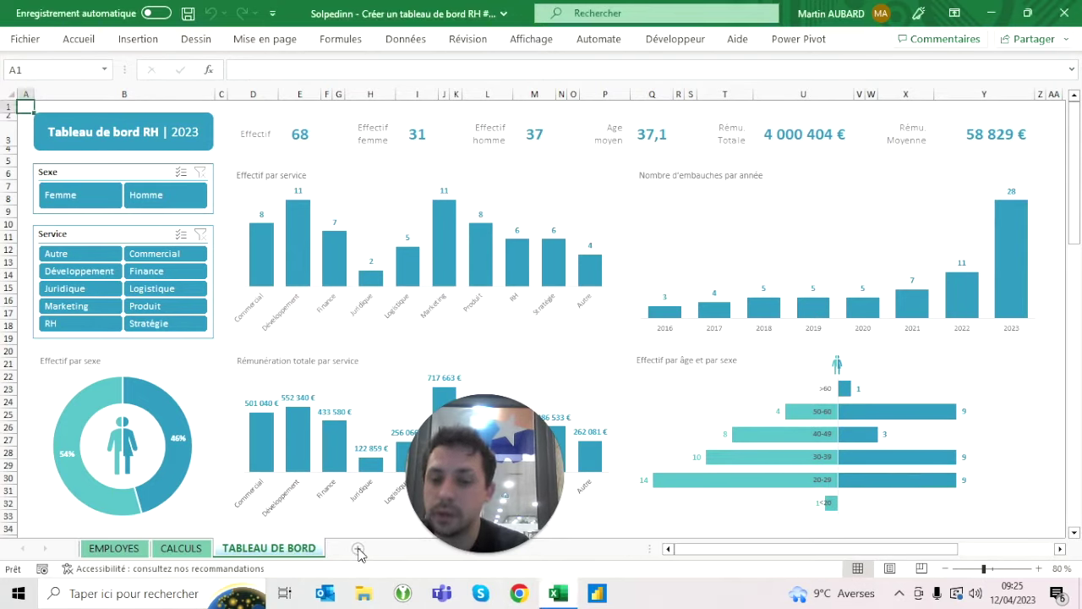
pyautogui.click(359, 551)
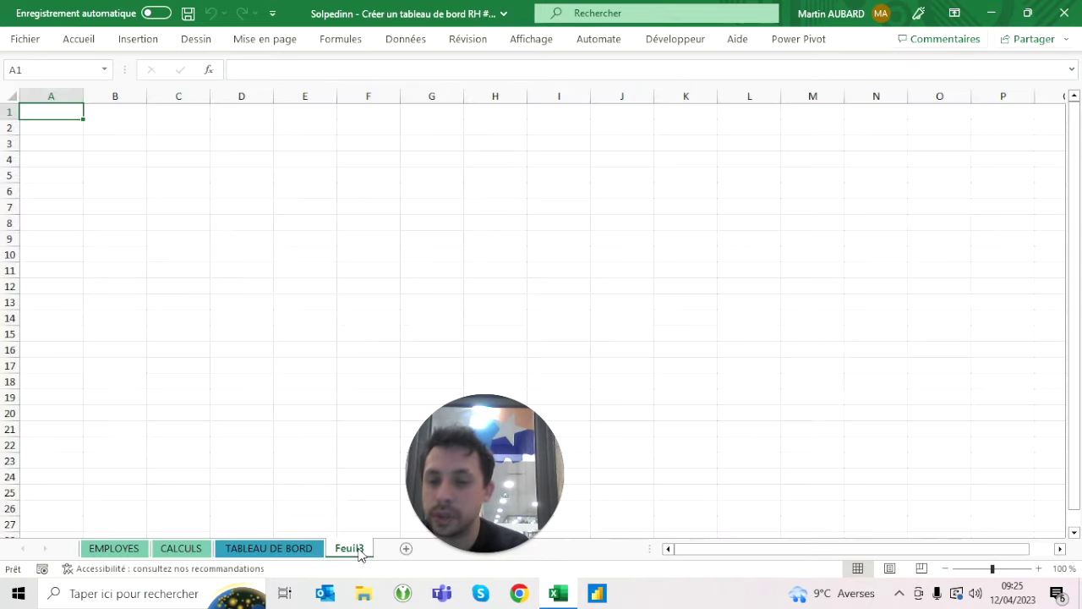
pyautogui.click(406, 550)
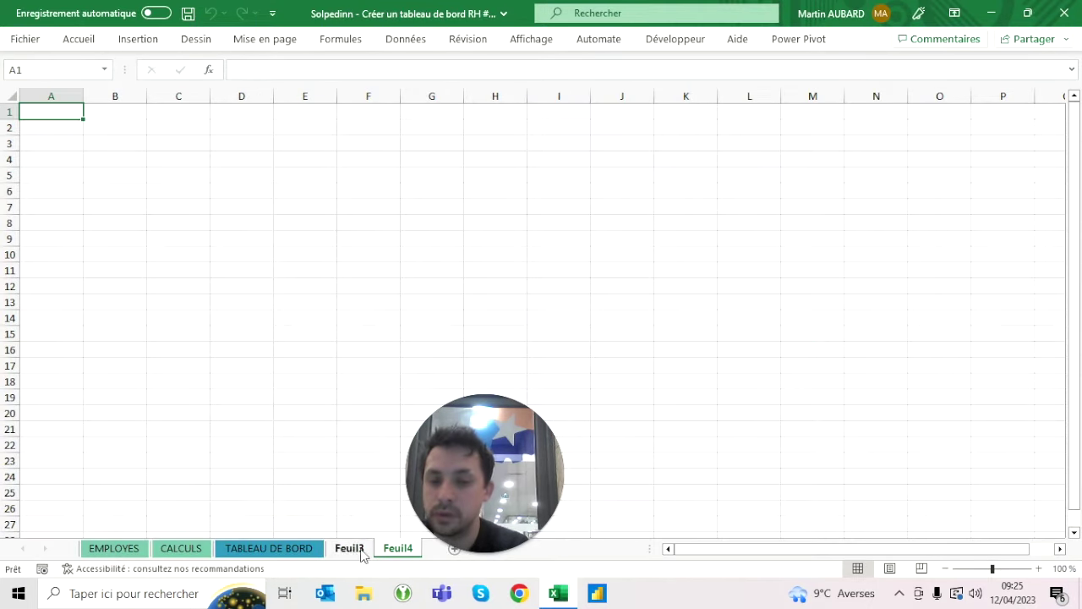
pyautogui.doubleClick(355, 550)
pyautogui.write('CALCULS 2')
pyautogui.press('Return')
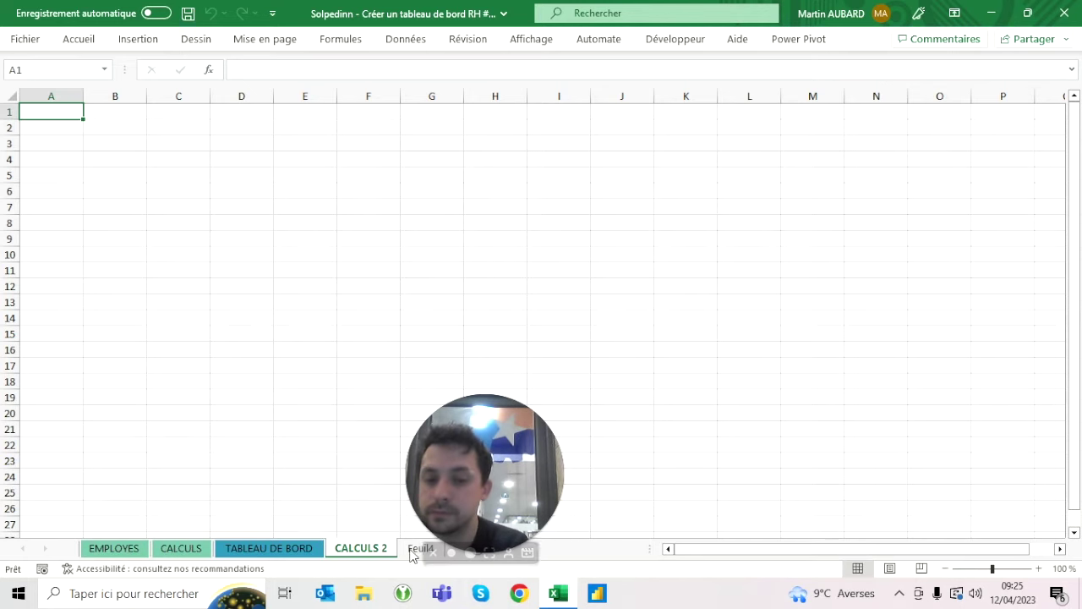
# Rename the second new sheet TABLEAU DE BORD 2.
pyautogui.moveTo(453, 452); pyautogui.dragTo(496, 477)
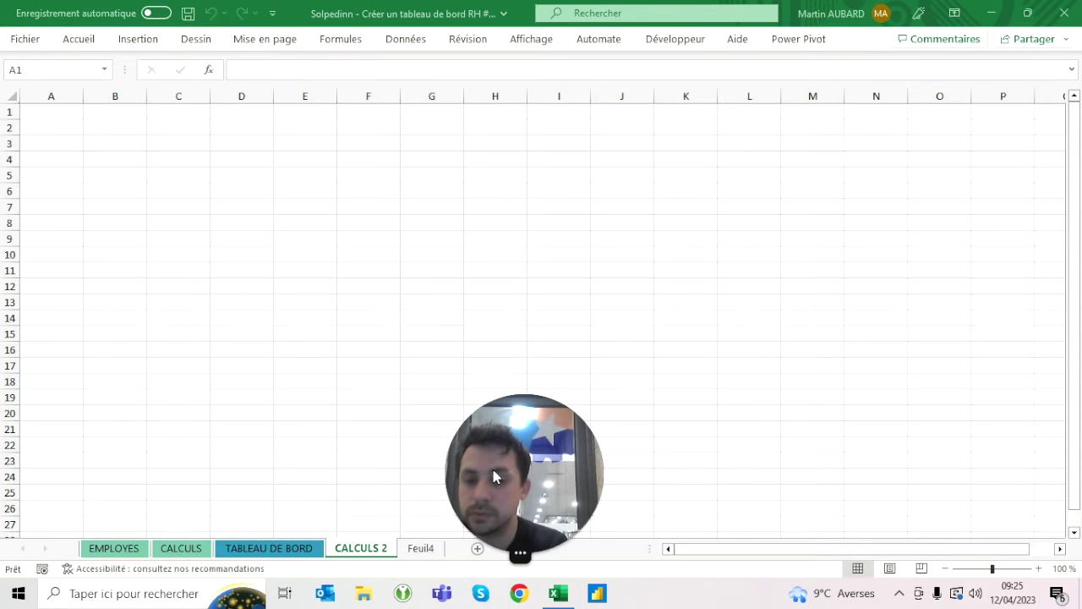
pyautogui.click(414, 550)
pyautogui.write('TAB')
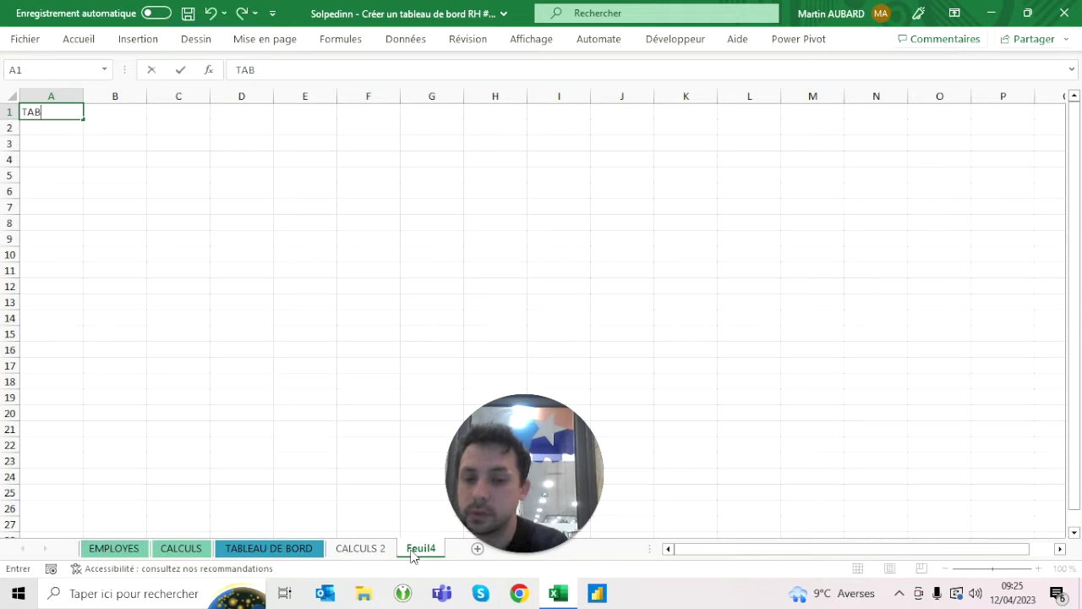
pyautogui.press('Escape')
pyautogui.doubleClick(414, 550)
pyautogui.write('TAB')
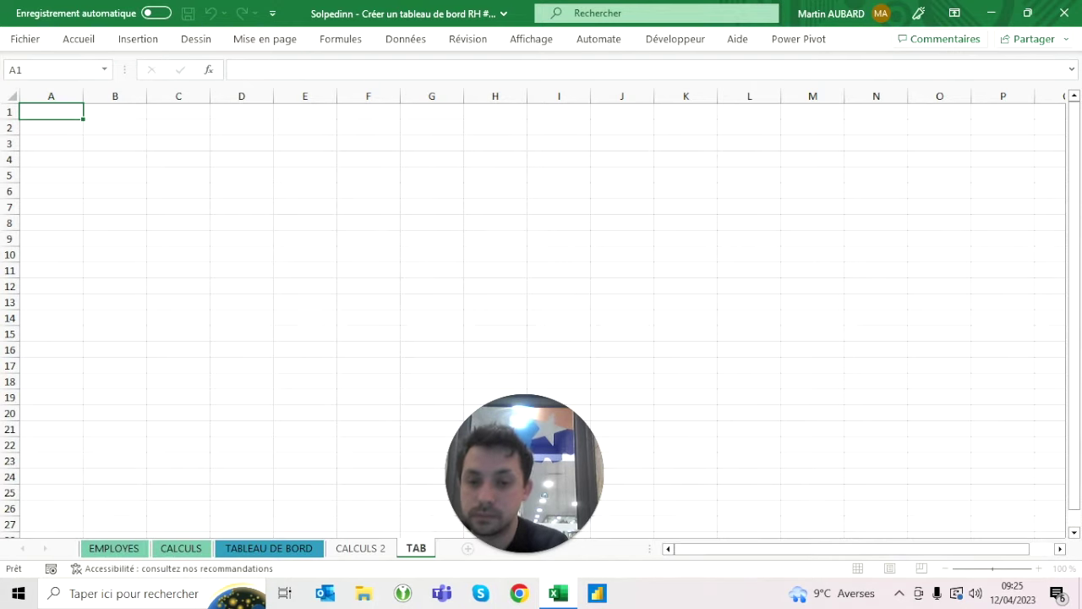
pyautogui.write('LEAU DE BORD 2')
pyautogui.press('Return')
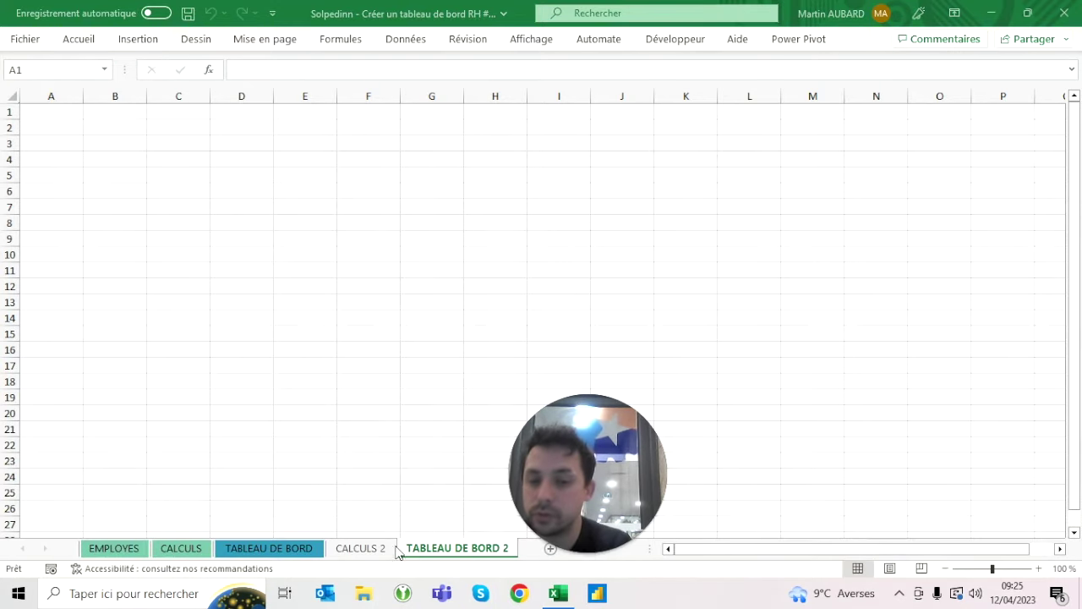
pyautogui.click(356, 549)
# Colour the CALCULS 2 tab teal-green and the TABLEAU DE BORD 2 tab blue.
pyautogui.rightClick(353, 552)
pyautogui.moveTo(423, 464)
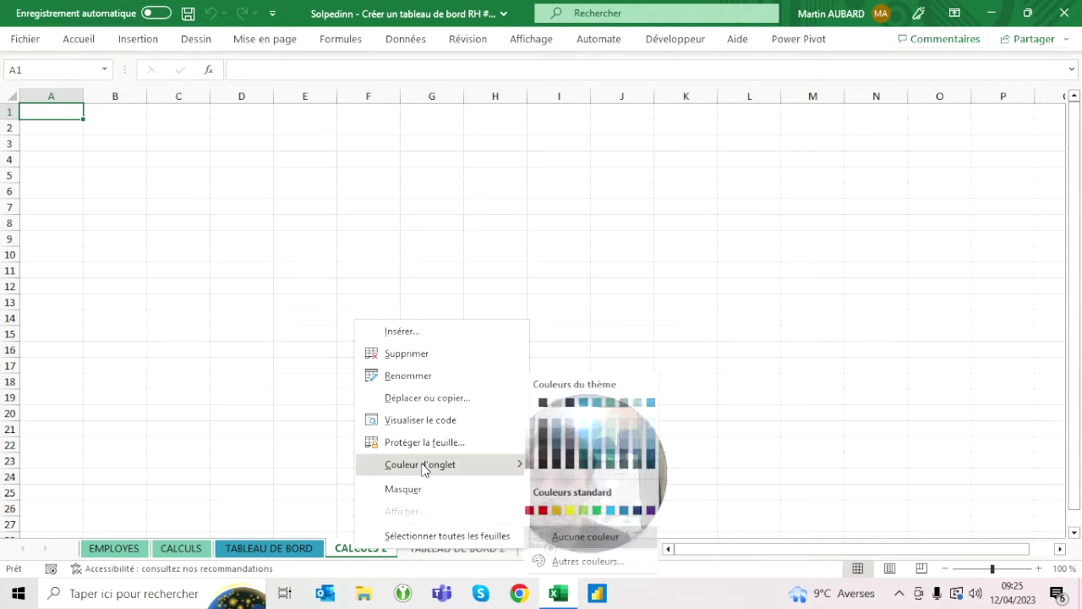
pyautogui.click(617, 404)
pyautogui.click(431, 550)
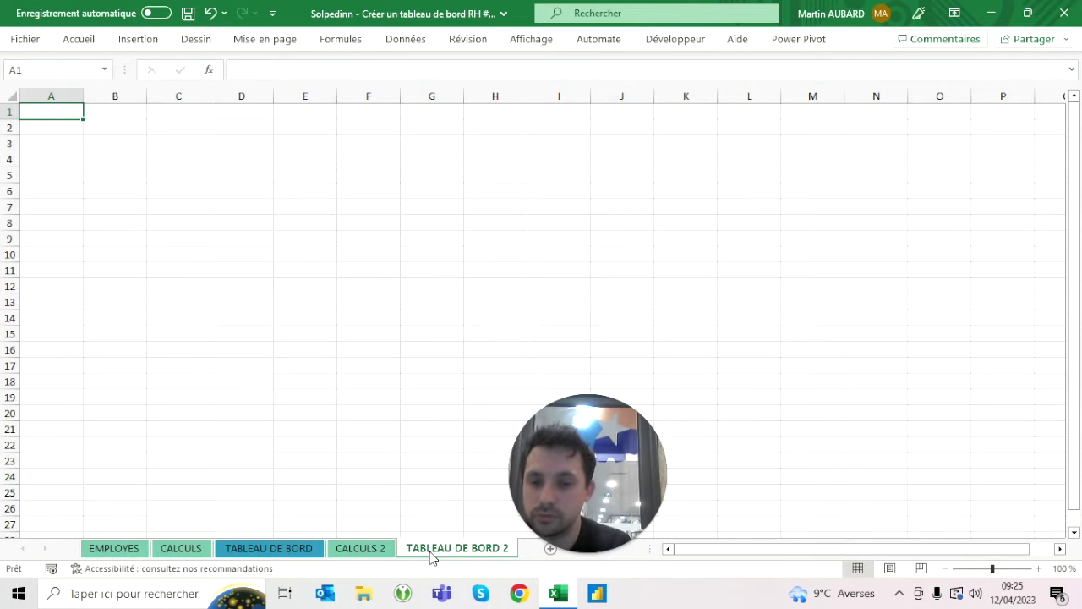
pyautogui.rightClick(431, 552)
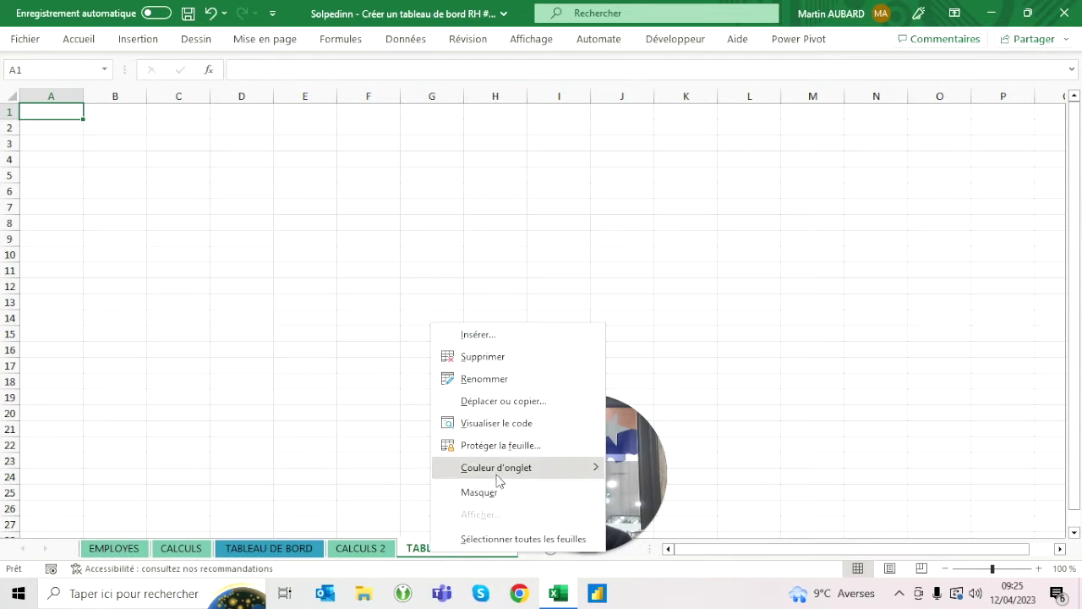
pyautogui.moveTo(497, 472)
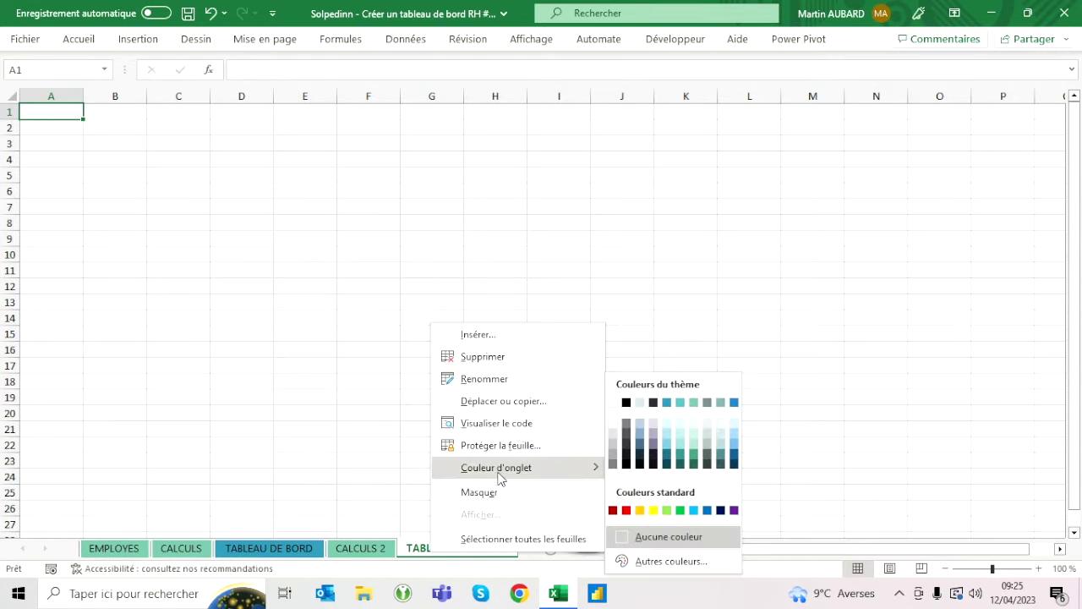
pyautogui.click(668, 402)
# Dismiss the CALCULS 2 tab menu, select cell F16 and show the page layout settings.
pyautogui.rightClick(372, 551)
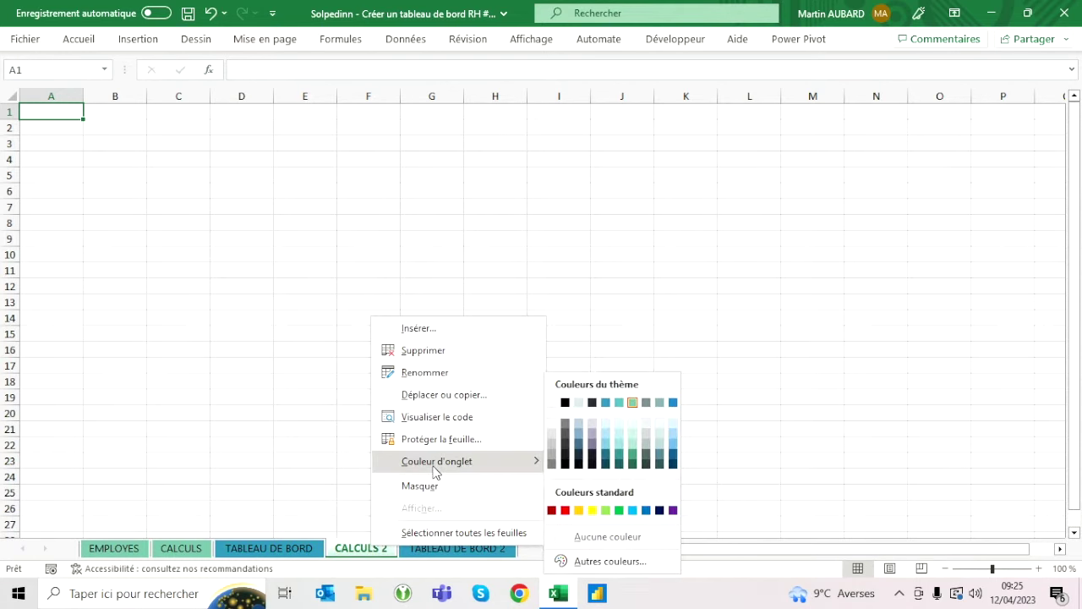
pyautogui.press('Escape')
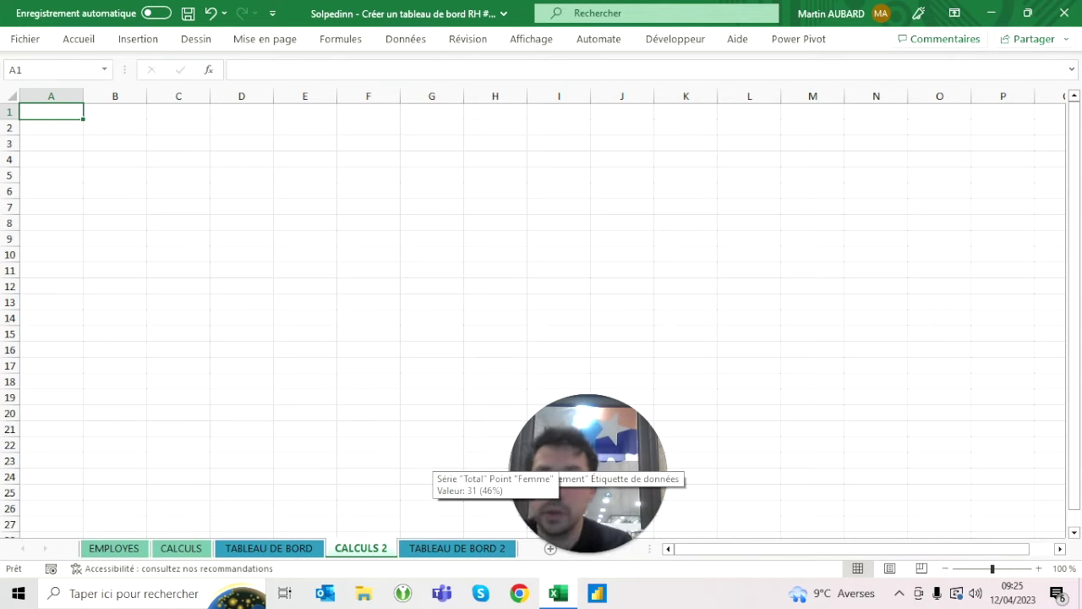
pyautogui.click(367, 349)
pyautogui.click(268, 40)
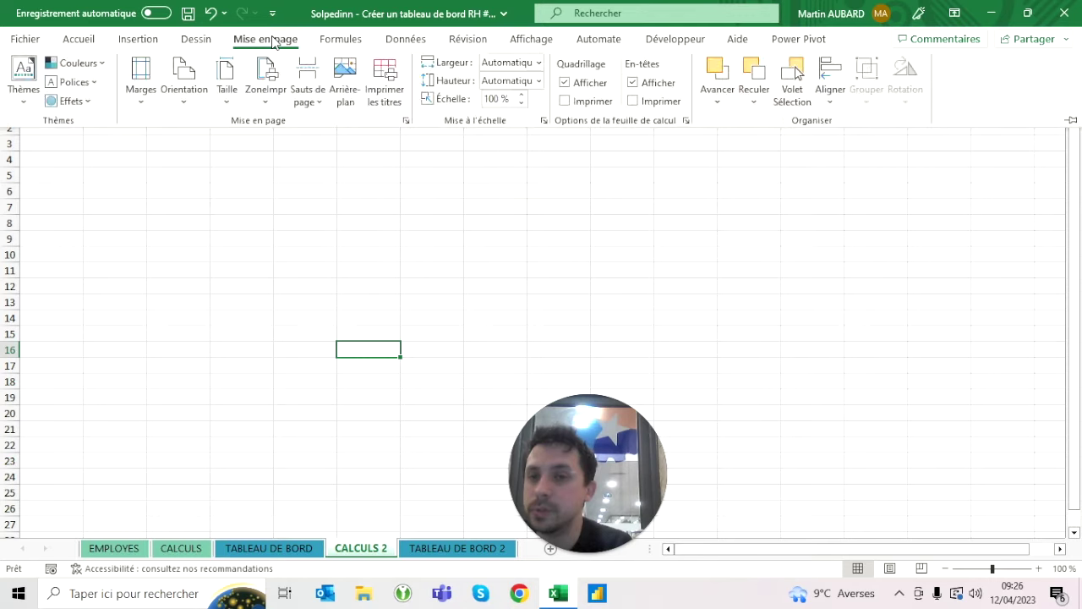
pyautogui.click(82, 67)
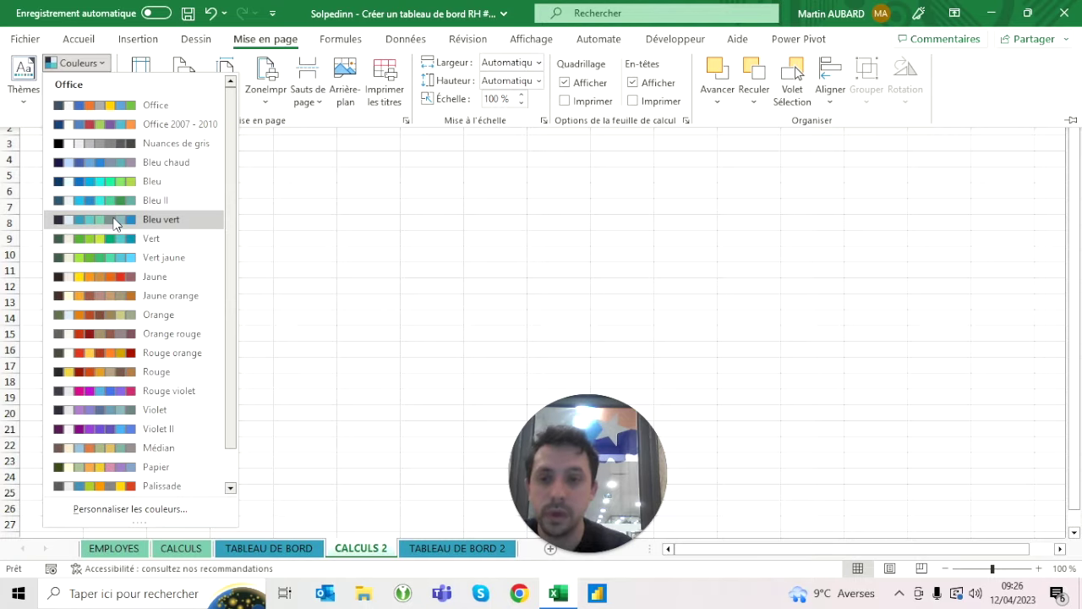
pyautogui.click(409, 281)
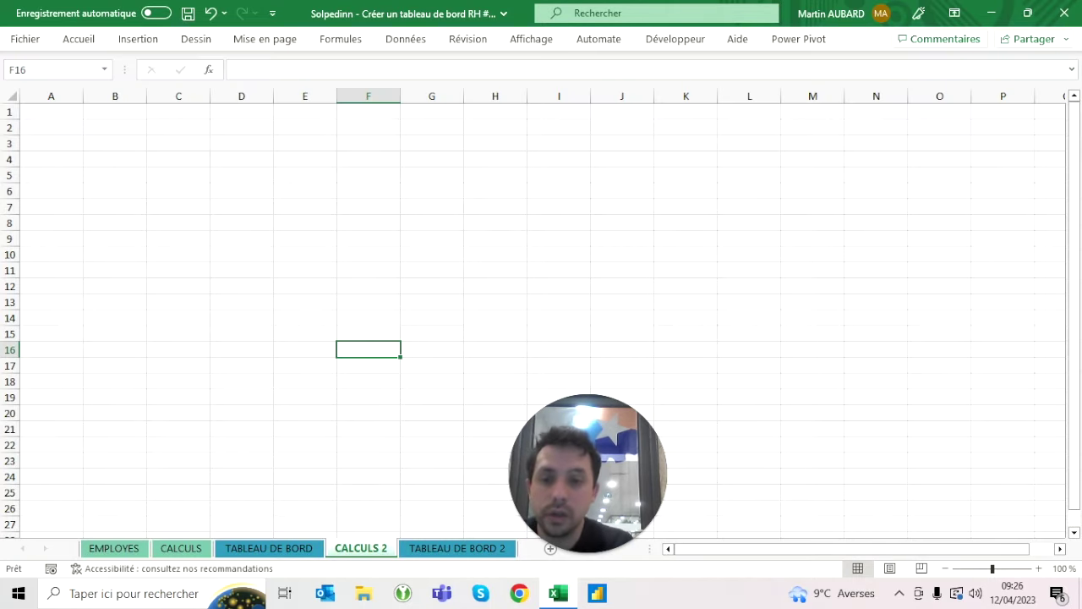
pyautogui.click(269, 548)
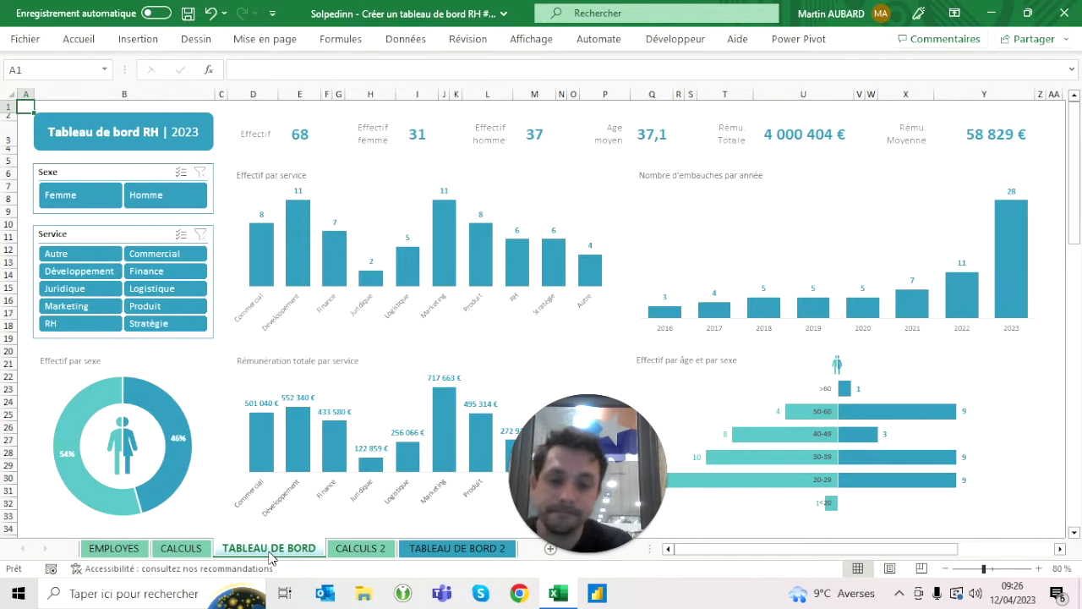
pyautogui.click(389, 548)
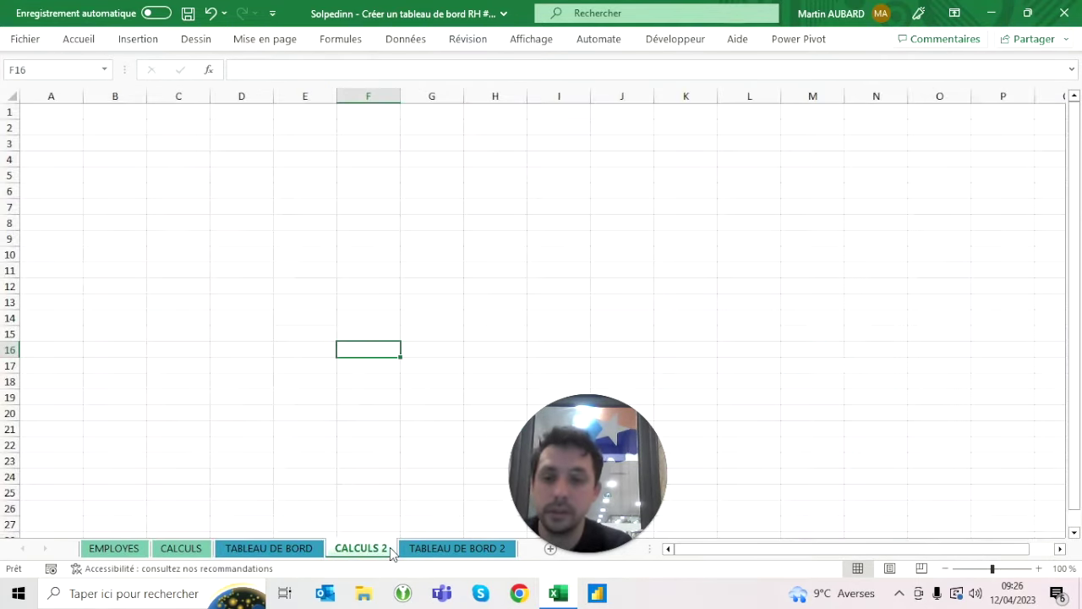
pyautogui.click(125, 552)
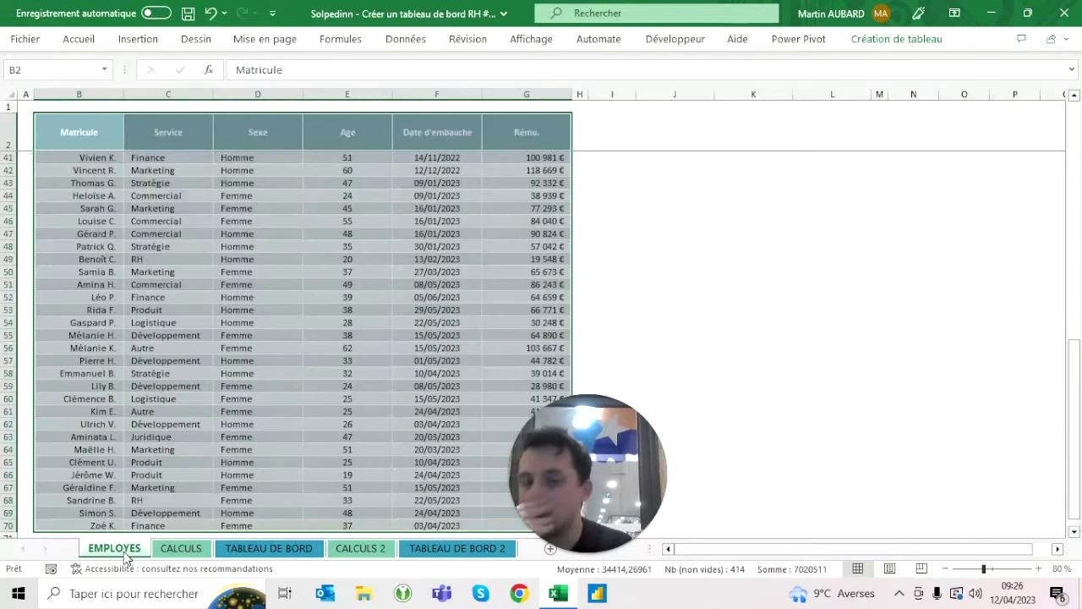
pyautogui.click(168, 284)
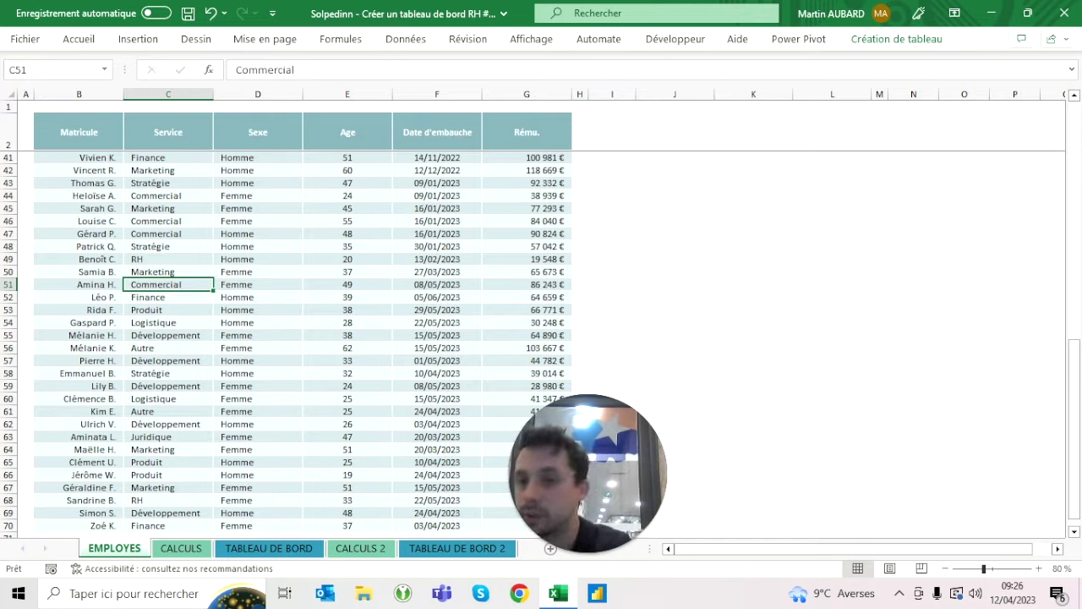
pyautogui.click(79, 116)
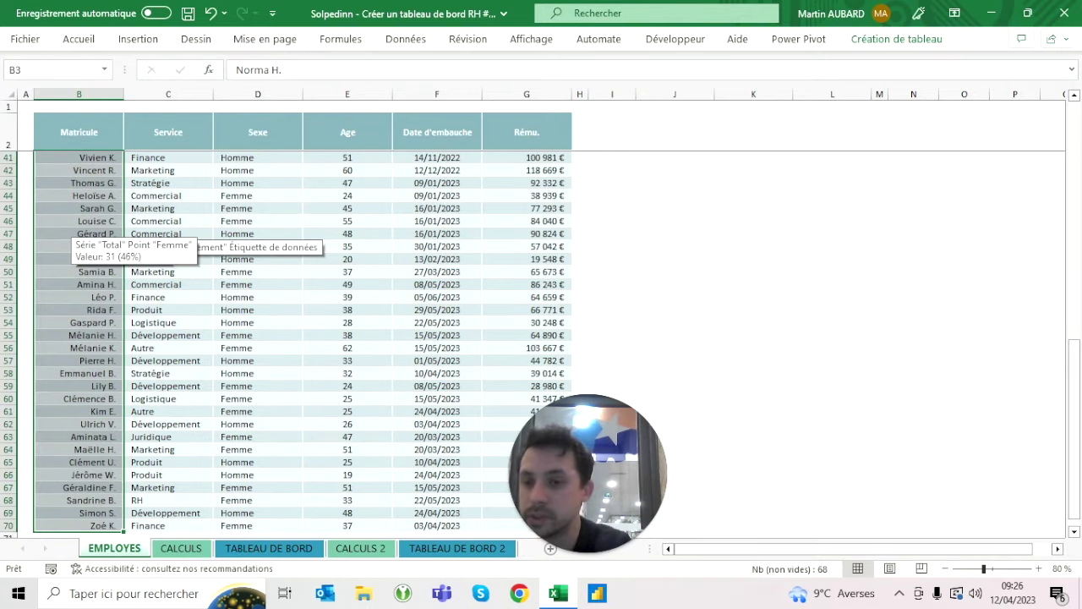
pyautogui.scroll(4, 302, 344)
pyautogui.scroll(-2, 301, 345)
pyautogui.scroll(-2, 302, 344)
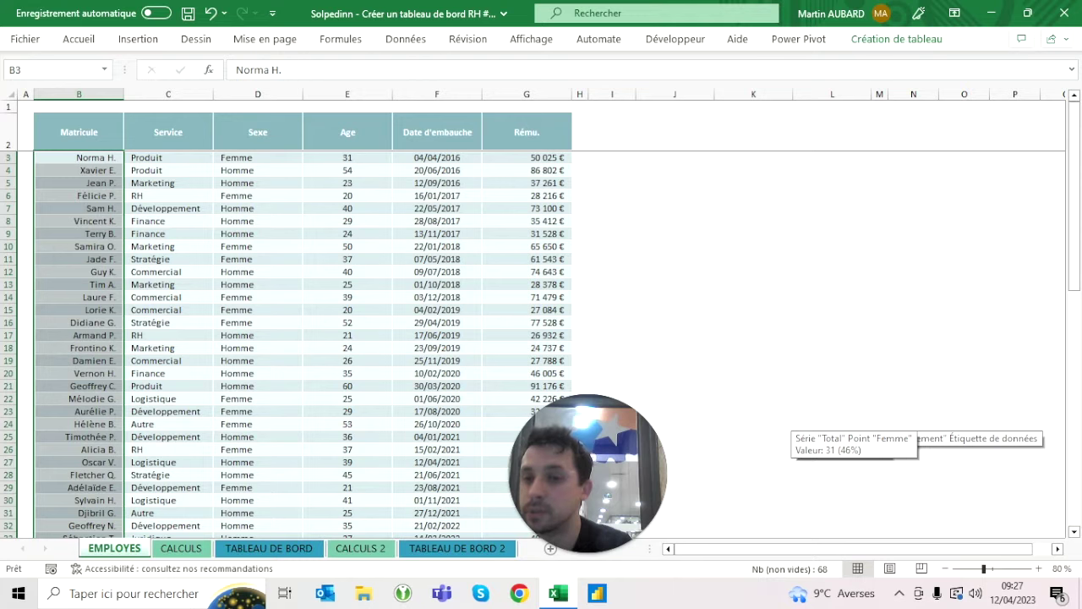
pyautogui.click(167, 157)
pyautogui.hotkey('ctrl', 'shift', 'Down')
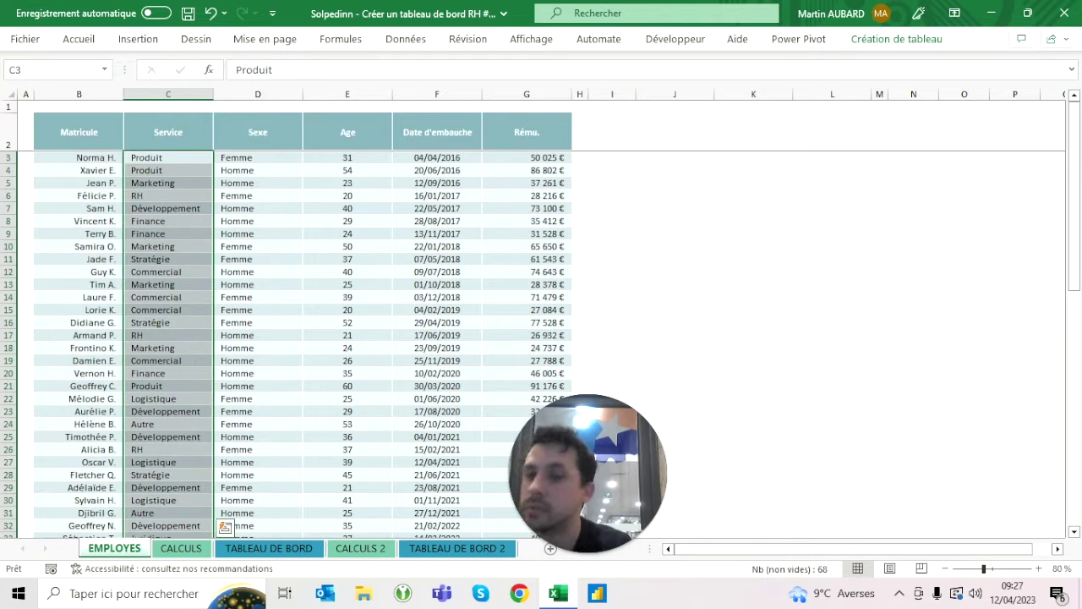
pyautogui.click(258, 158)
pyautogui.hotkey('ctrl', 'shift', 'Down')
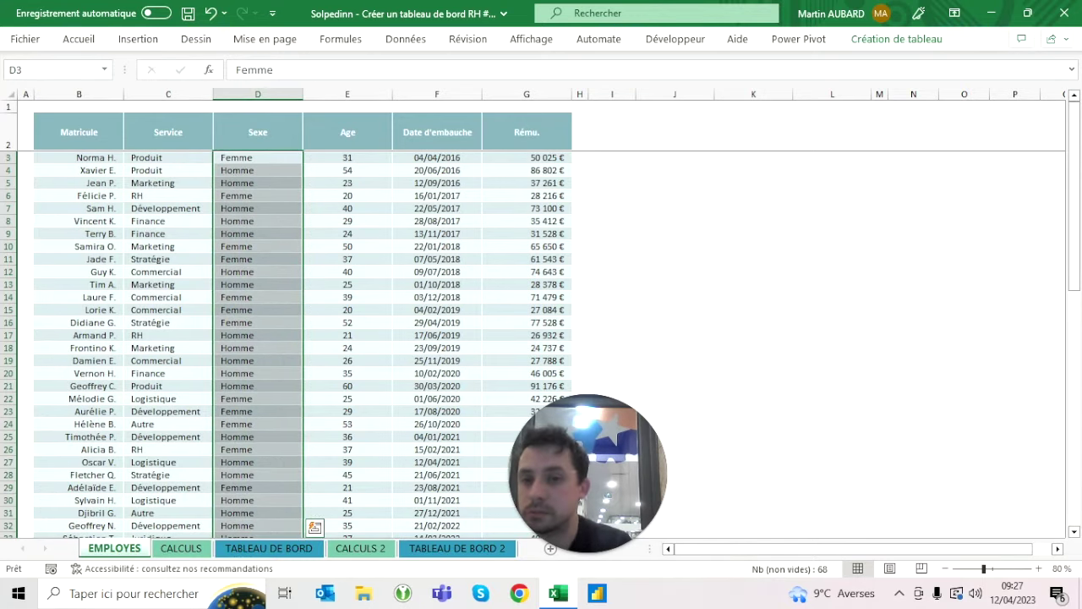
pyautogui.scroll(-9, 303, 338)
pyautogui.scroll(-8, 303, 338)
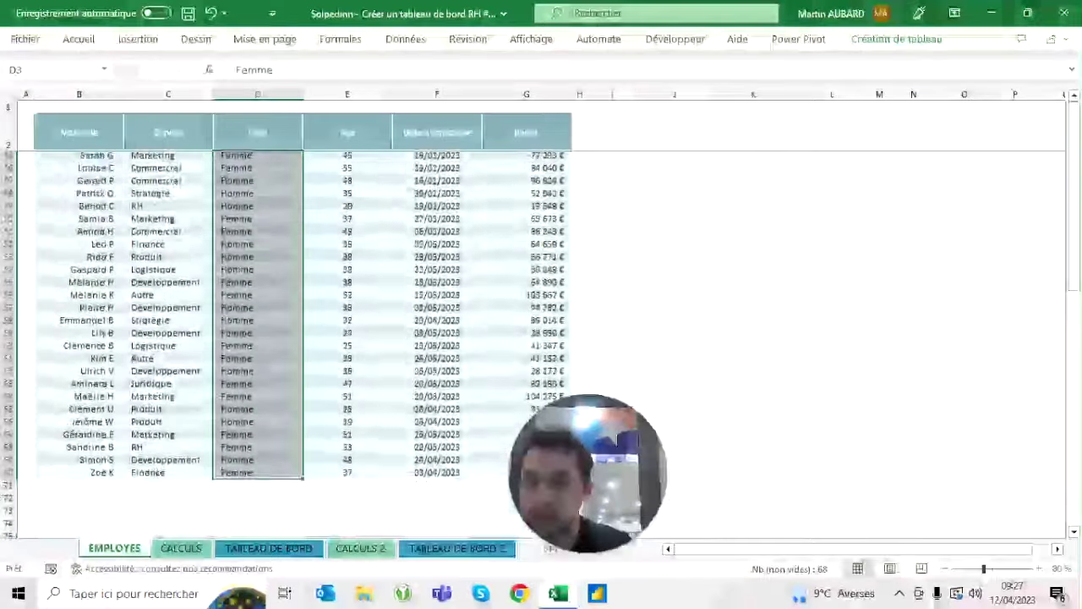
pyautogui.scroll(7, 303, 339)
pyautogui.scroll(10, 302, 338)
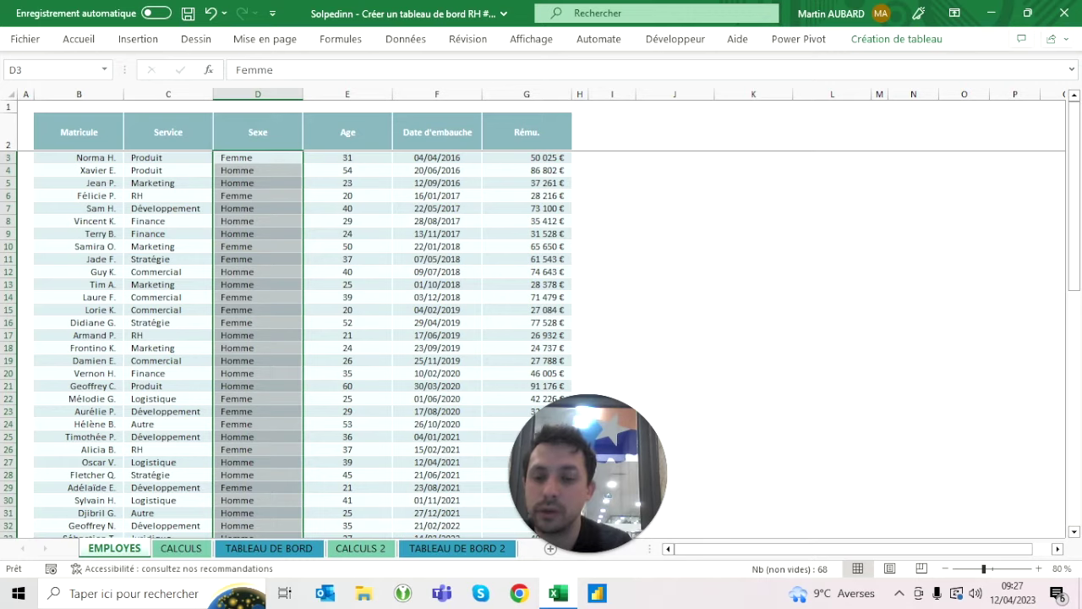
pyautogui.click(364, 549)
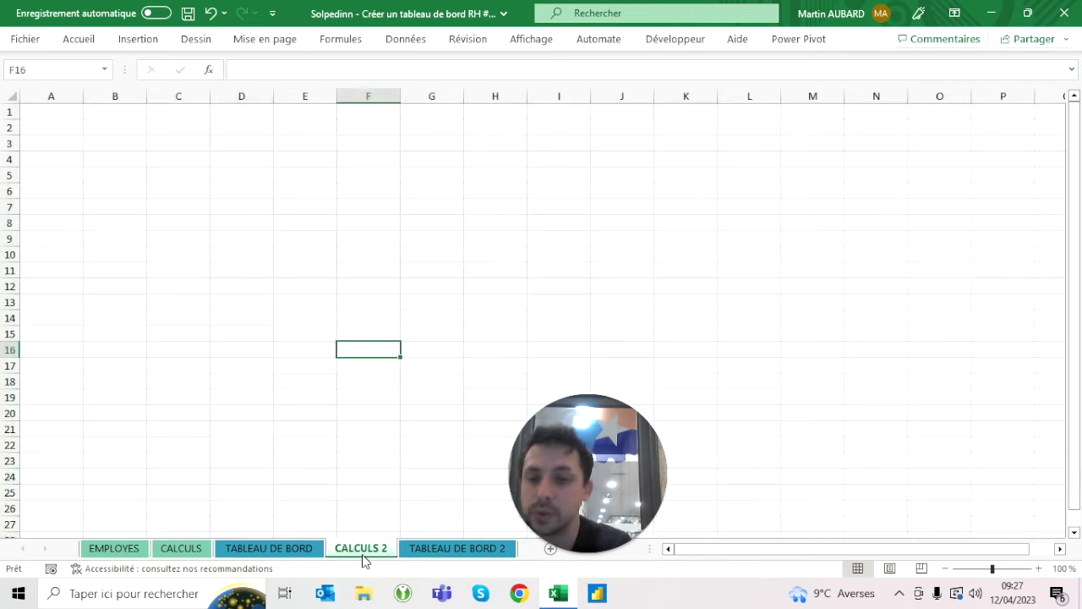
# Look over the TABLEAU DE BORD dashboard and EMPLOYES table, then return to TABLEAU DE BORD 2.
pyautogui.click(425, 550)
pyautogui.click(269, 548)
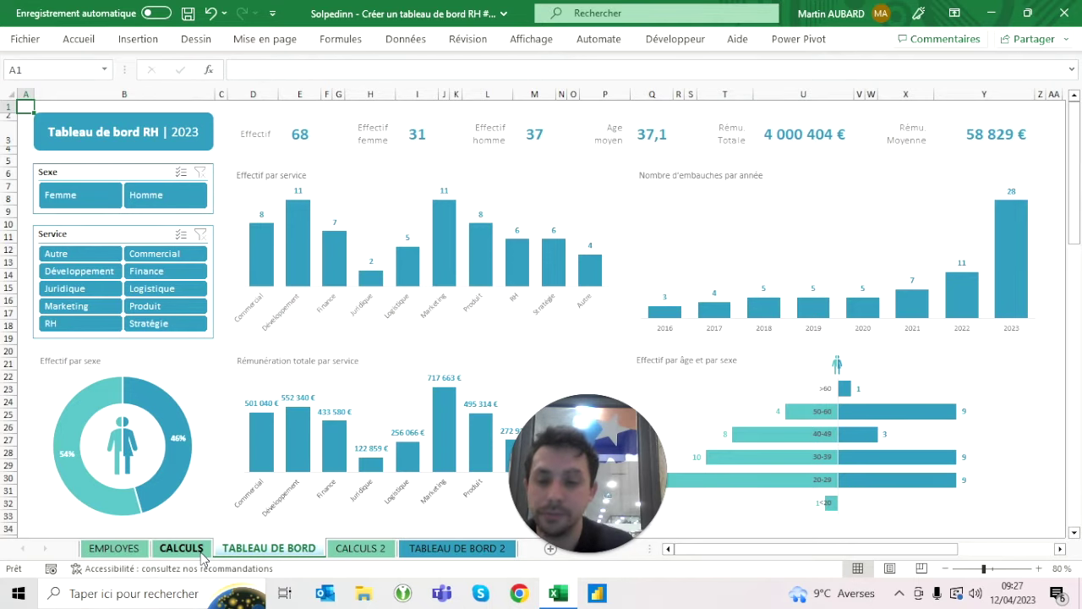
pyautogui.click(113, 548)
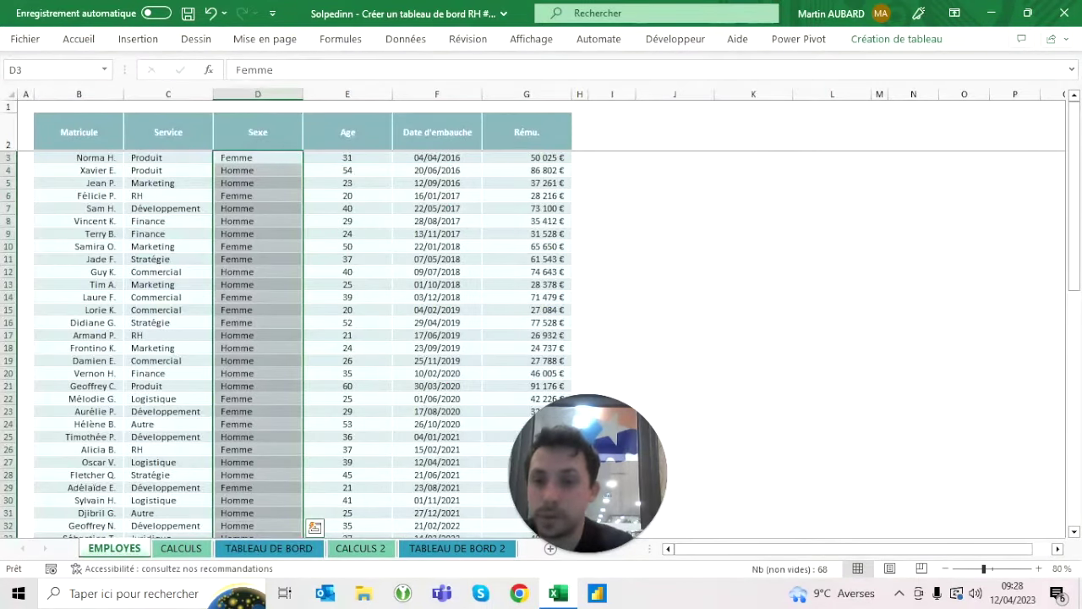
pyautogui.click(168, 272)
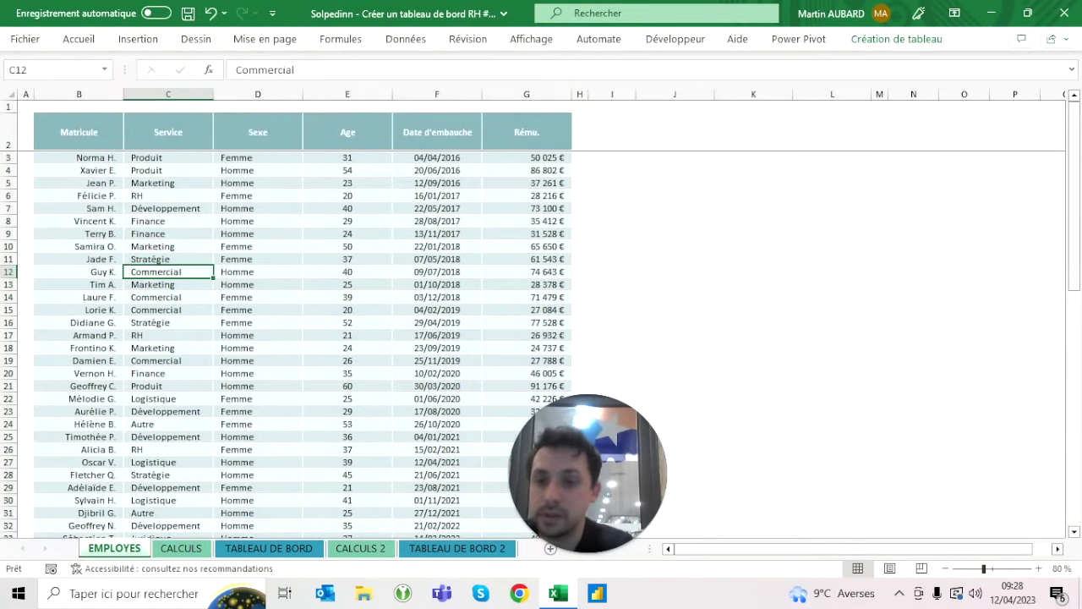
pyautogui.click(139, 39)
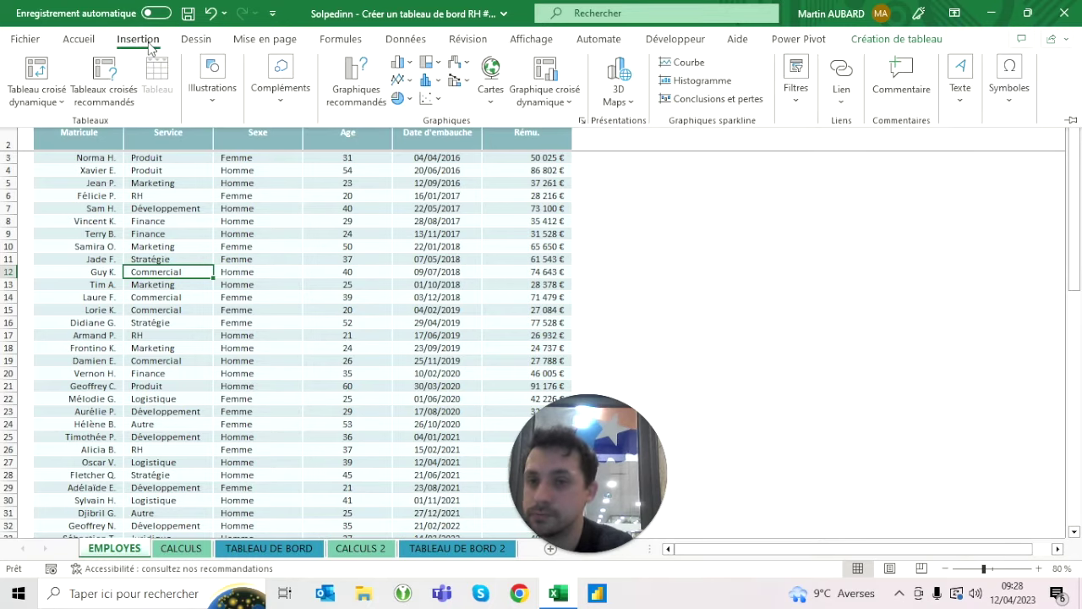
pyautogui.click(149, 42)
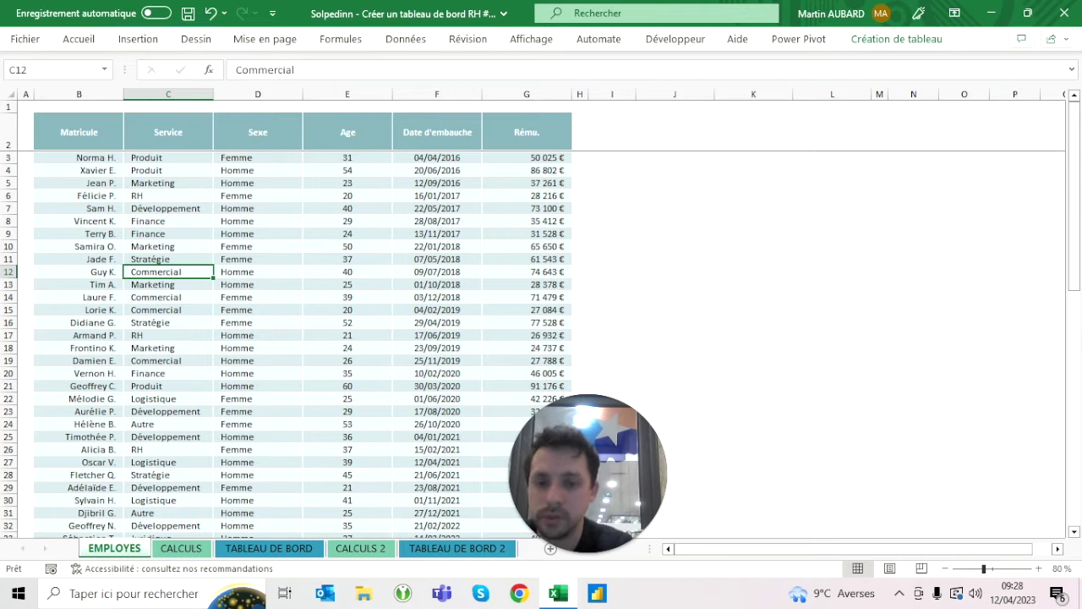
pyautogui.click(269, 548)
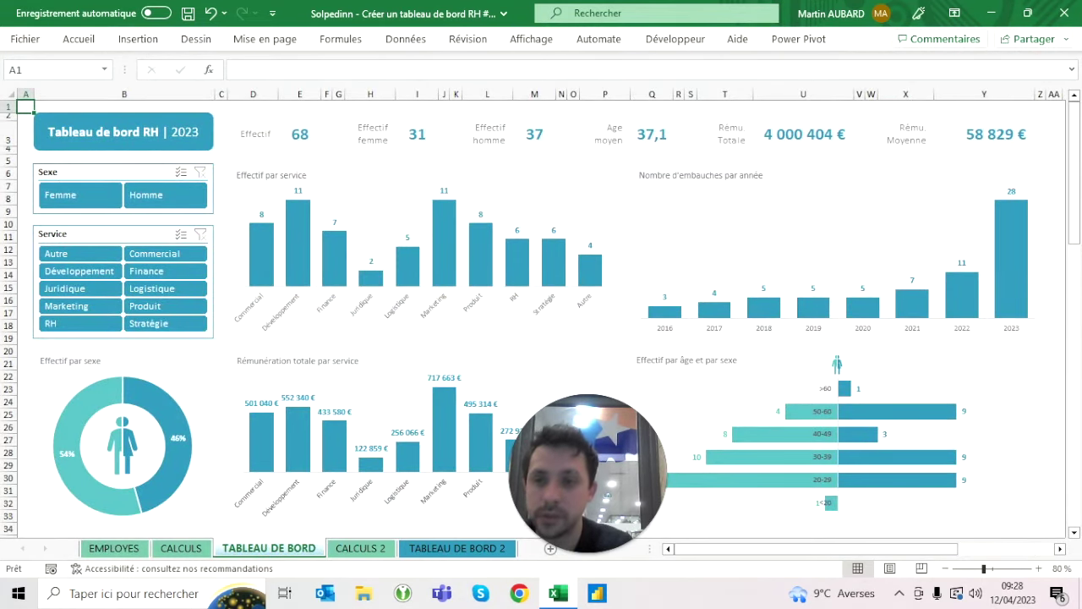
pyautogui.click(474, 550)
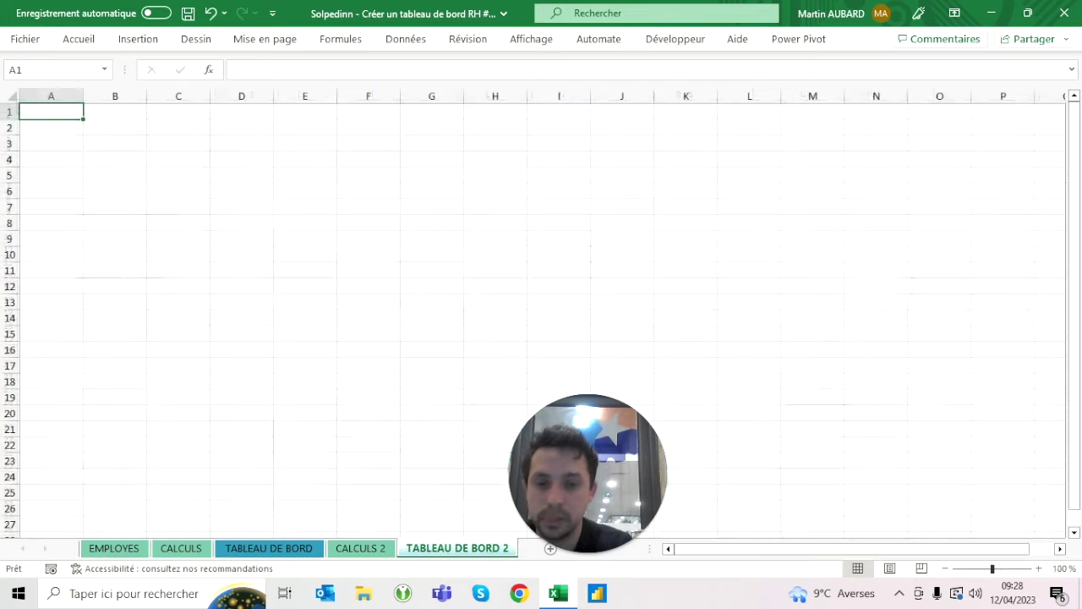
# Paste the dashboard screenshot at 8 cm height in the upper right, then return to TABLEAU DE BORD.
pyautogui.hotkey('ctrl', 'v')
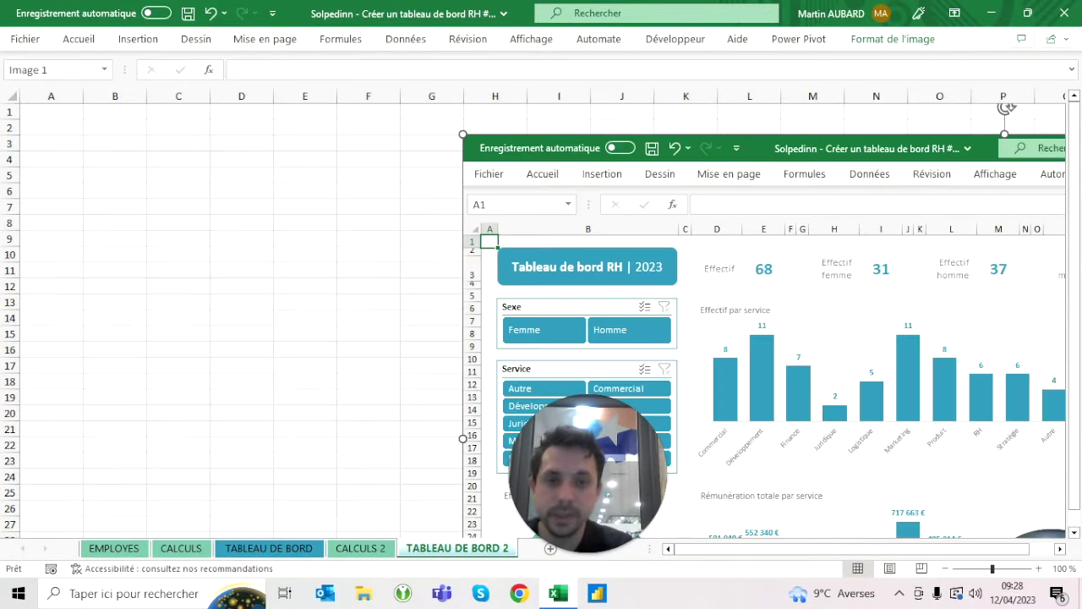
pyautogui.click(918, 41)
pyautogui.click(997, 70)
pyautogui.write('8')
pyautogui.press('Return')
pyautogui.moveTo(761, 212); pyautogui.dragTo(921, 196)
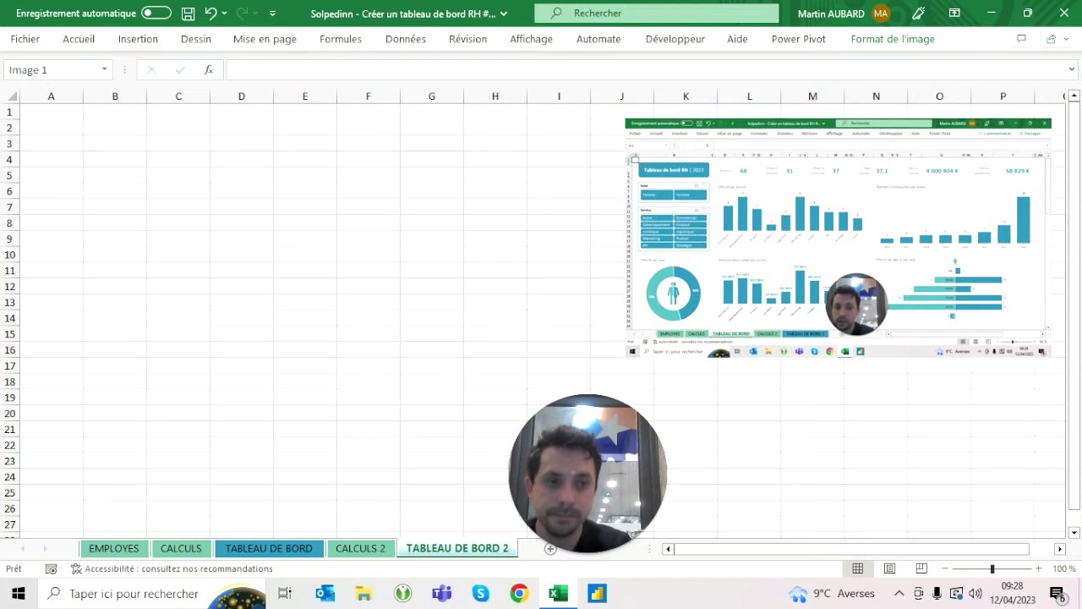
pyautogui.click(495, 144)
pyautogui.click(431, 254)
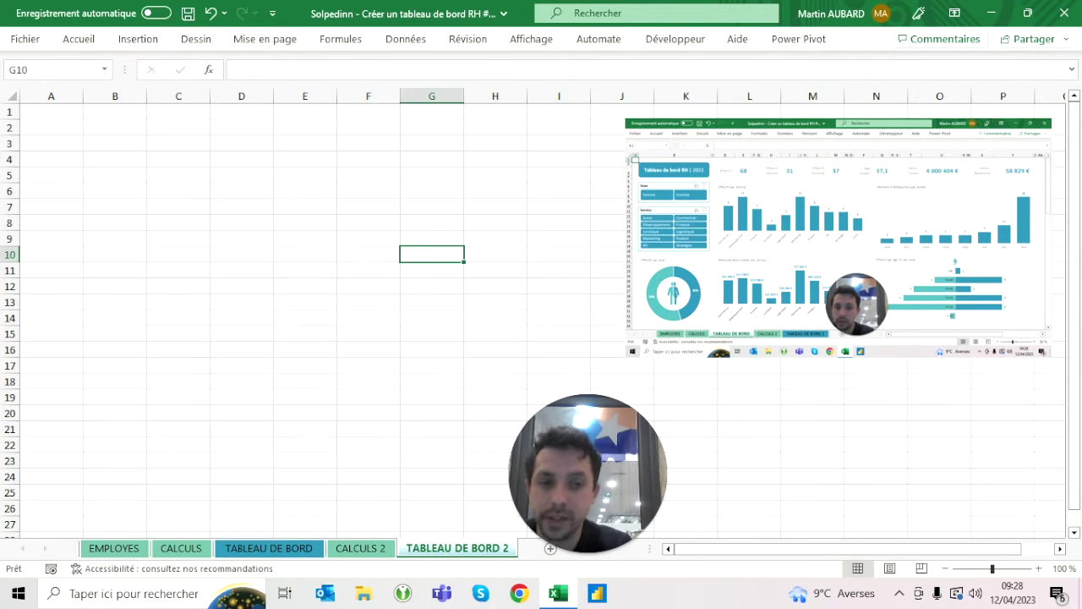
pyautogui.click(269, 551)
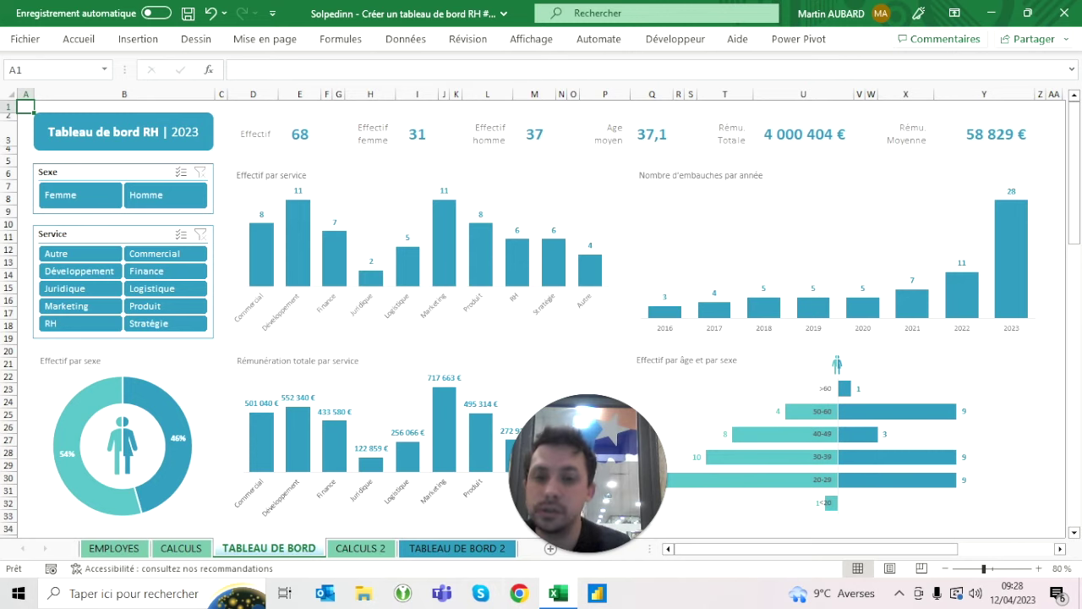
# Test the Finance, Développement and women-only filters, then clear both slicers.
pyautogui.click(169, 279)
pyautogui.click(104, 277)
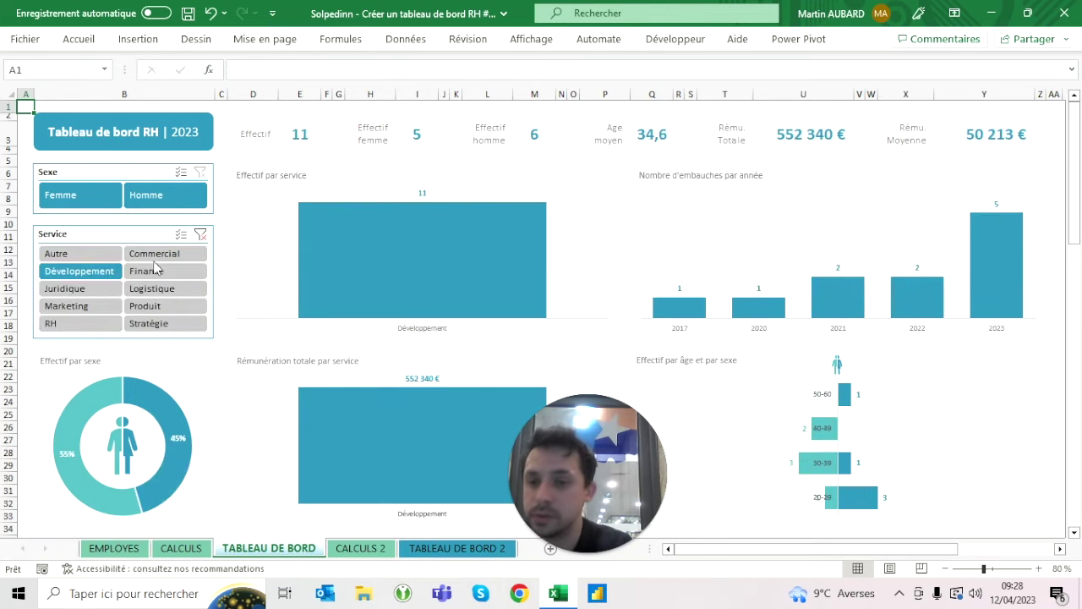
pyautogui.click(201, 233)
pyautogui.keyDown('ctrl'); pyautogui.click(201, 196); pyautogui.keyUp('ctrl')
pyautogui.click(202, 174)
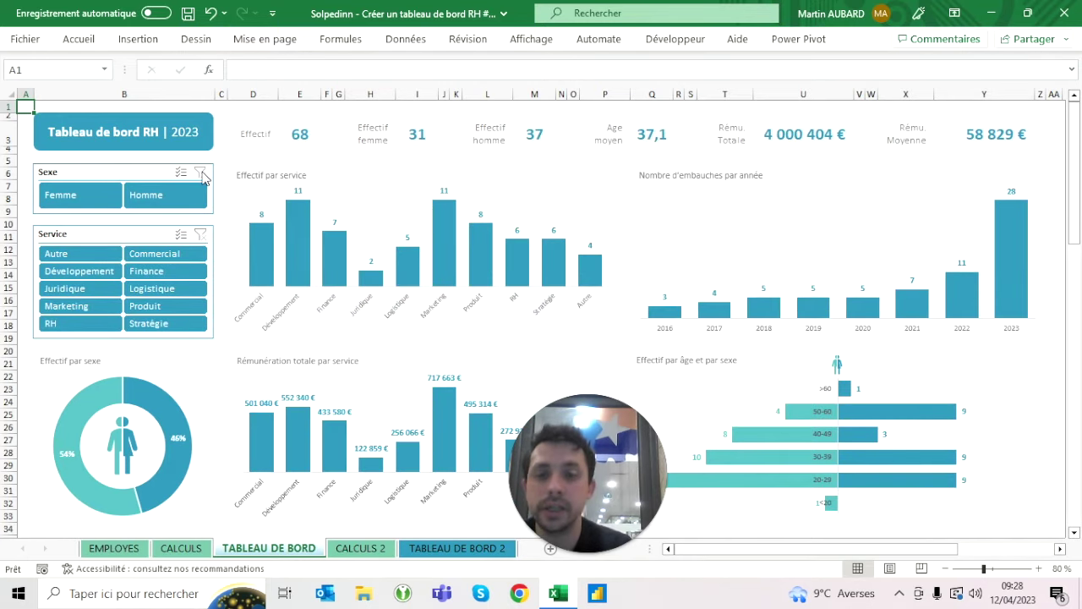
# Start a pivot table from the employee table on the EMPLOYES sheet.
pyautogui.click(127, 551)
pyautogui.click(169, 208)
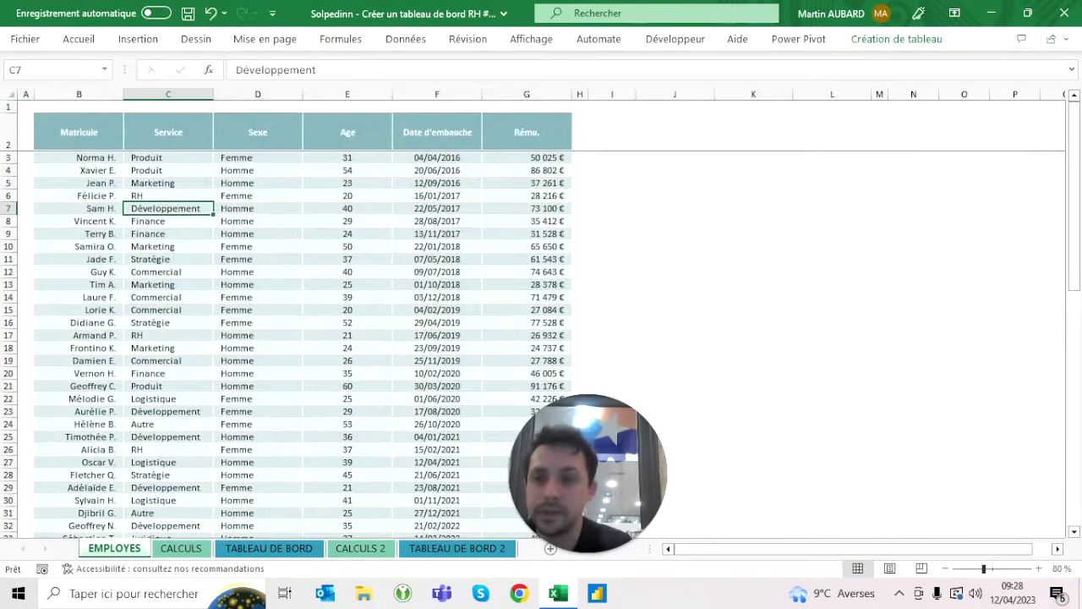
pyautogui.click(145, 40)
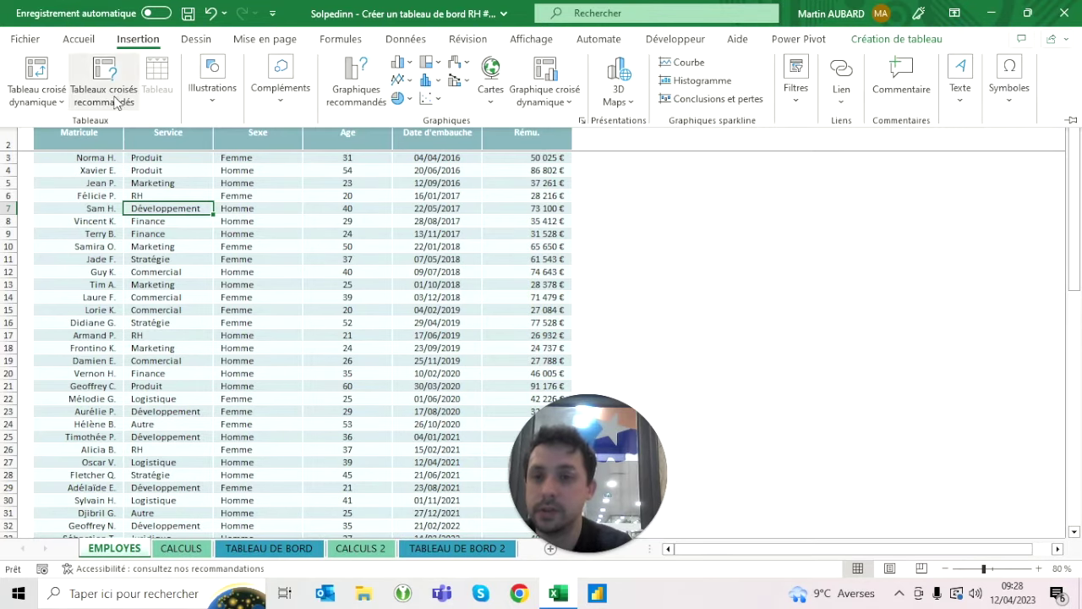
pyautogui.click(38, 87)
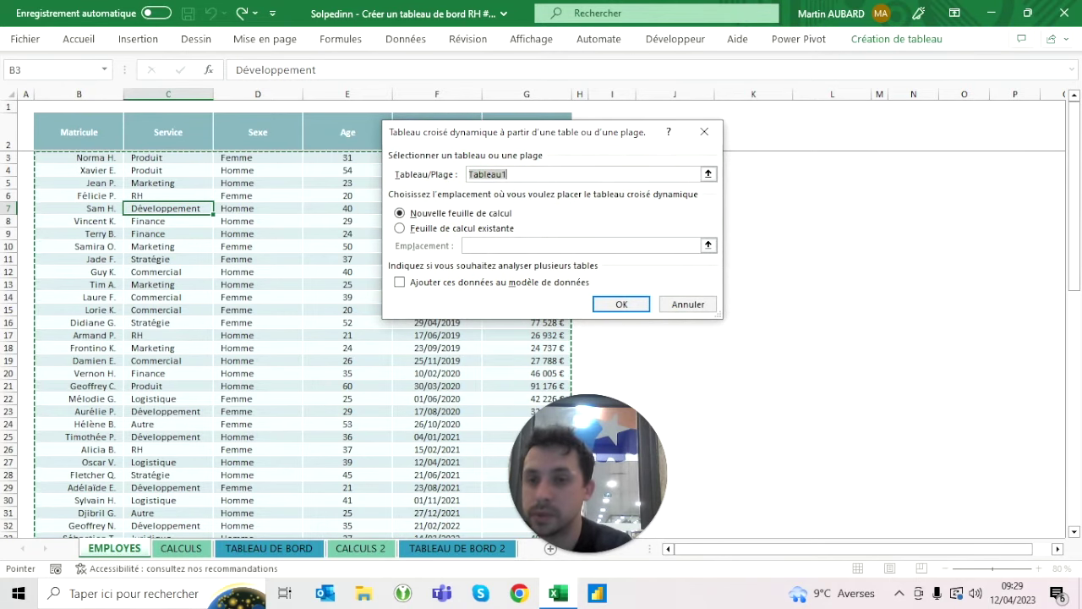
# Create the pivot table at CALCULS 2 cell B5, adding the data to the data model.
pyautogui.click(467, 232)
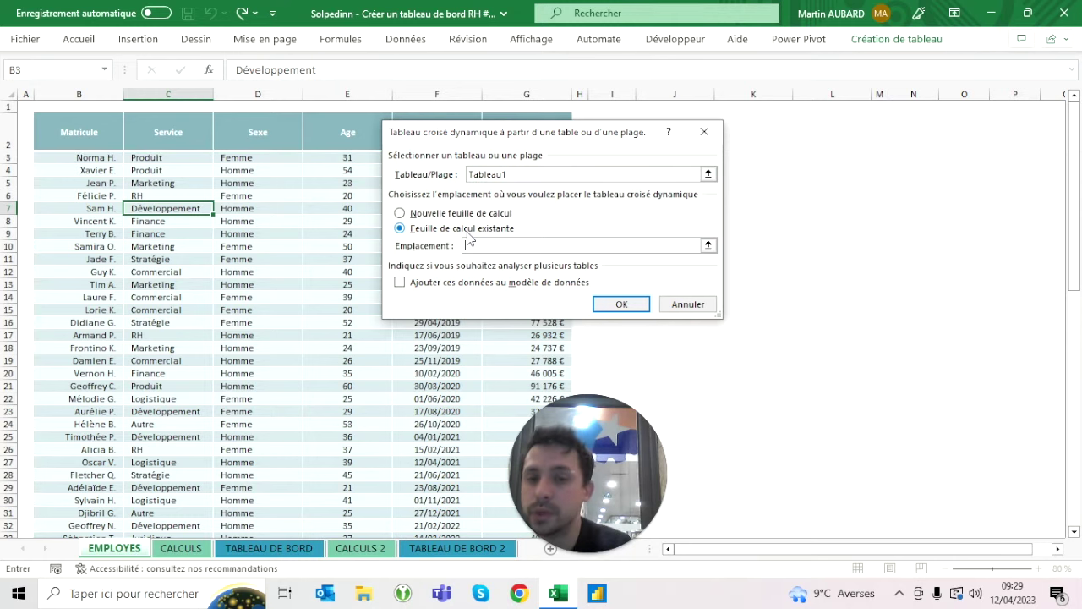
pyautogui.click(465, 245)
pyautogui.hotkey('alt', 'm')
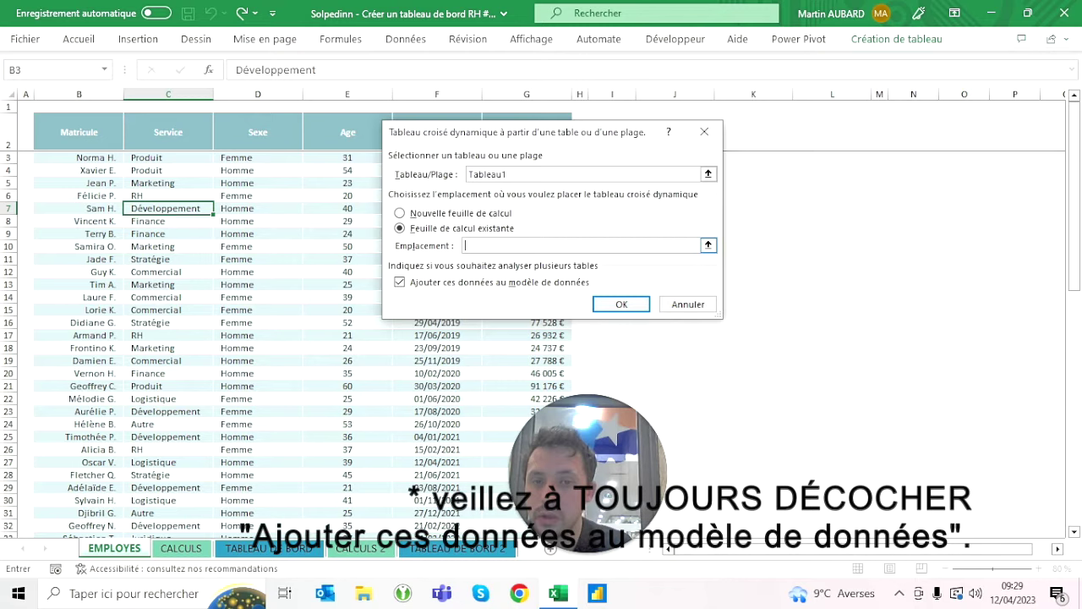
pyautogui.click(376, 550)
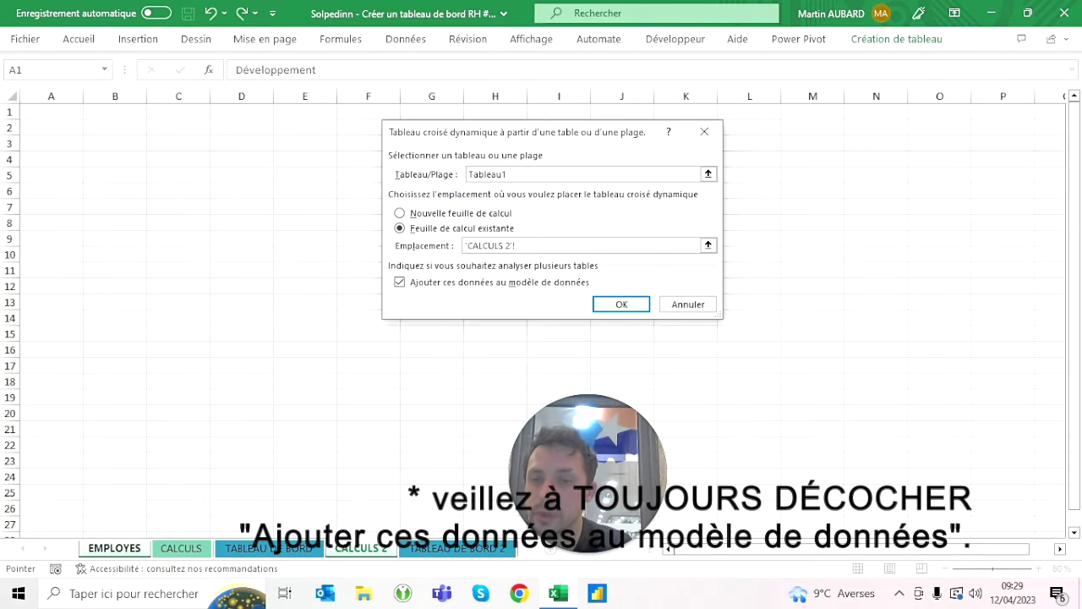
pyautogui.click(114, 175)
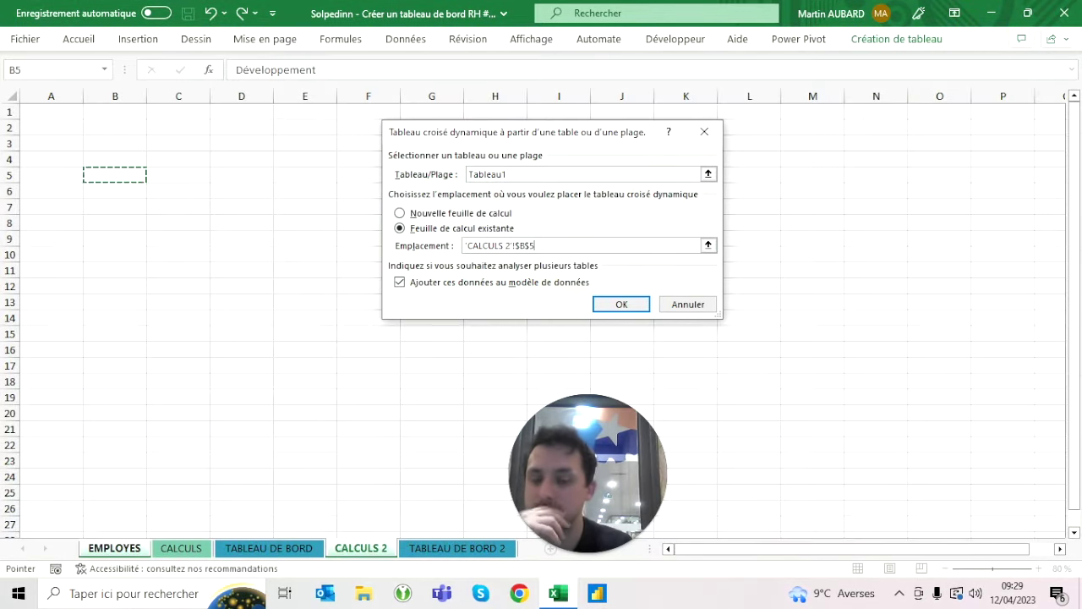
pyautogui.click(630, 307)
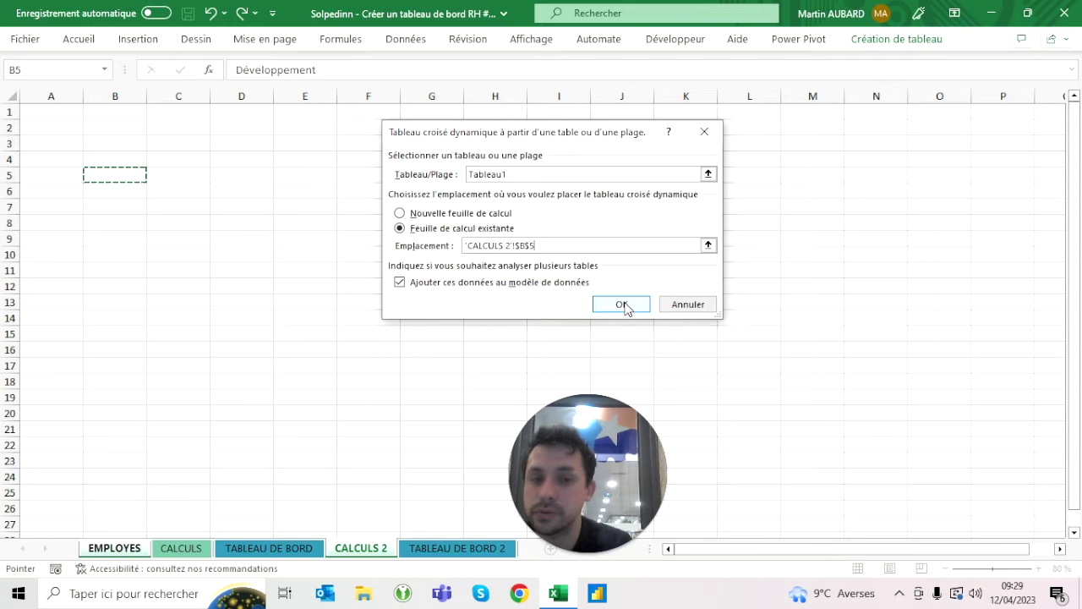
pyautogui.click(623, 305)
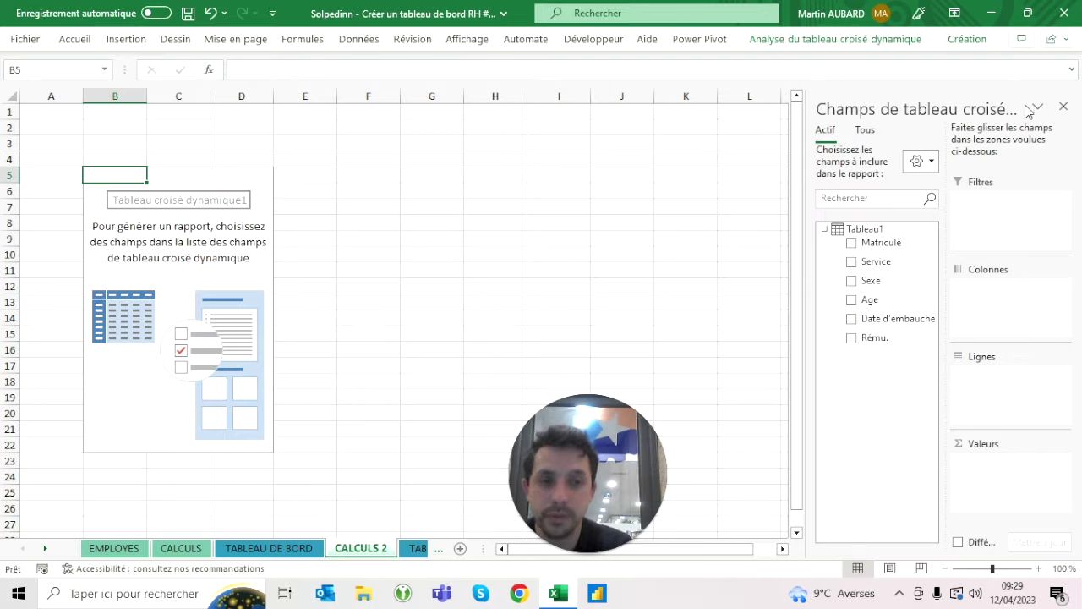
pyautogui.click(931, 162)
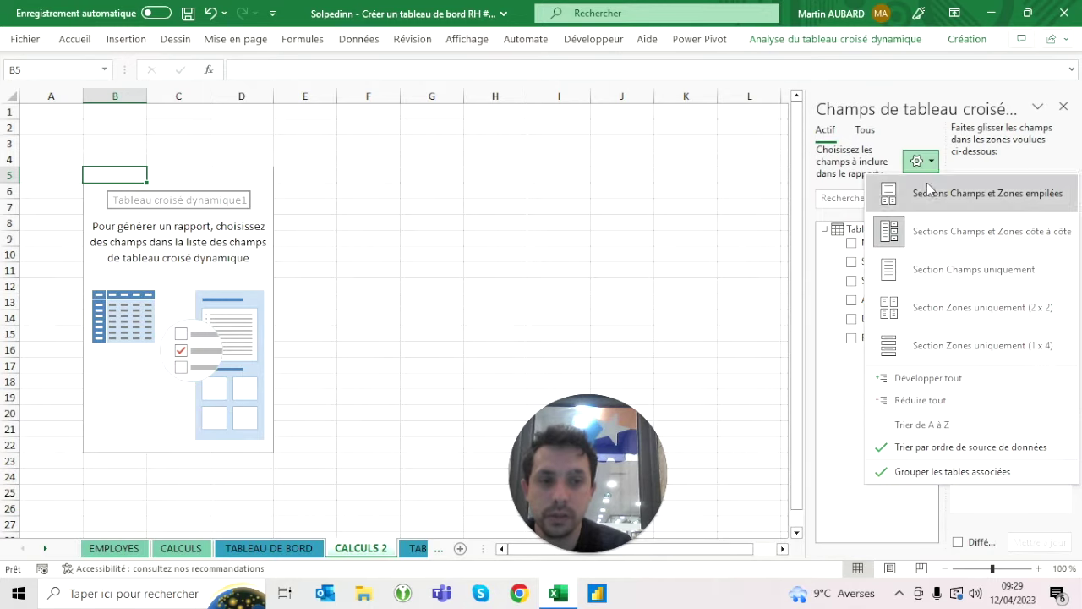
pyautogui.click(926, 189)
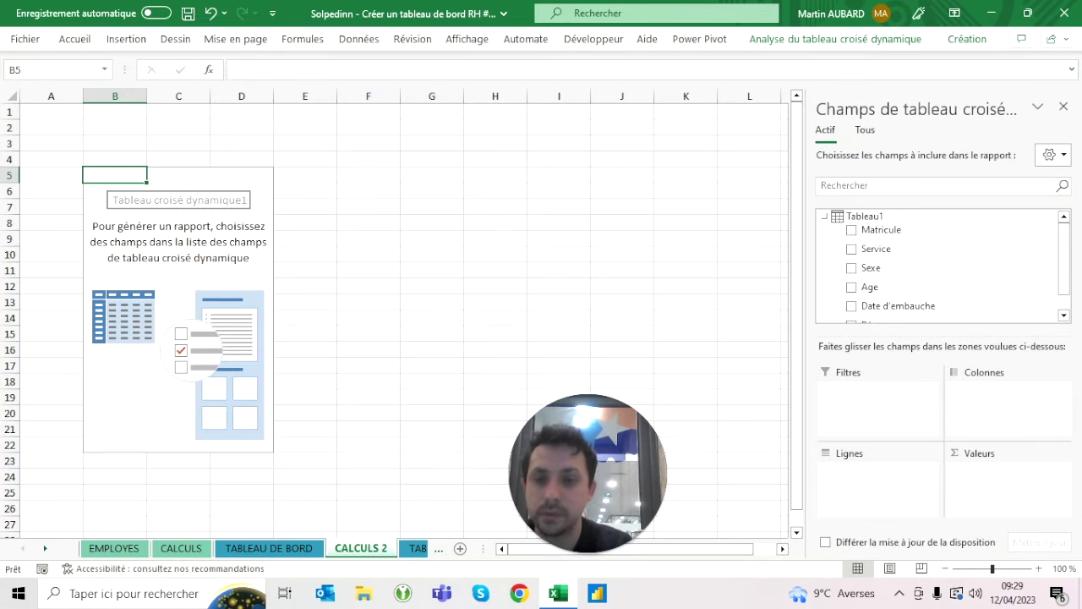
pyautogui.click(368, 175)
pyautogui.click(179, 175)
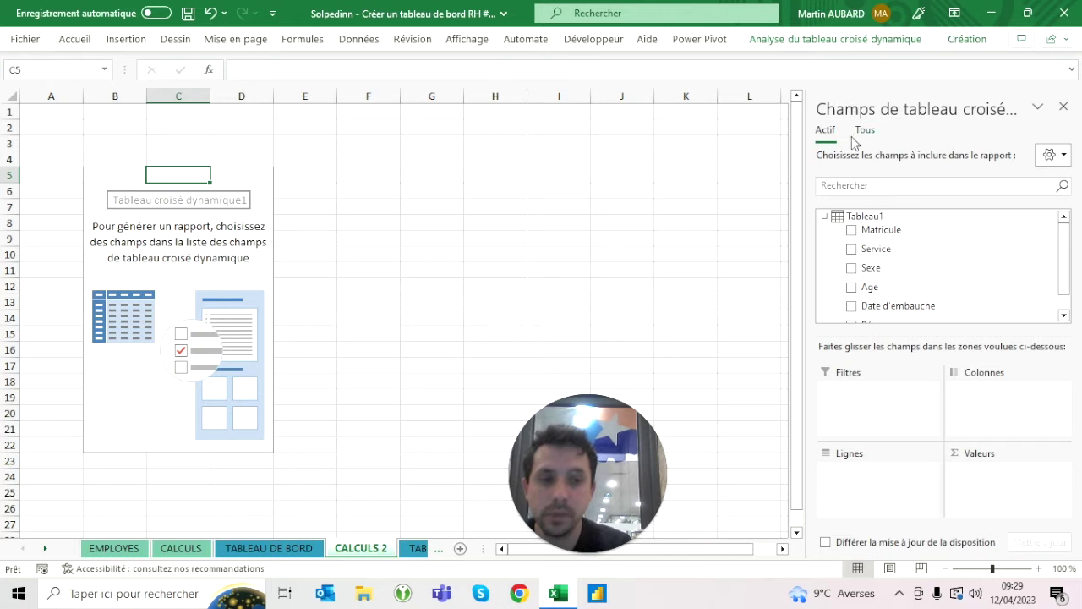
pyautogui.click(1063, 161)
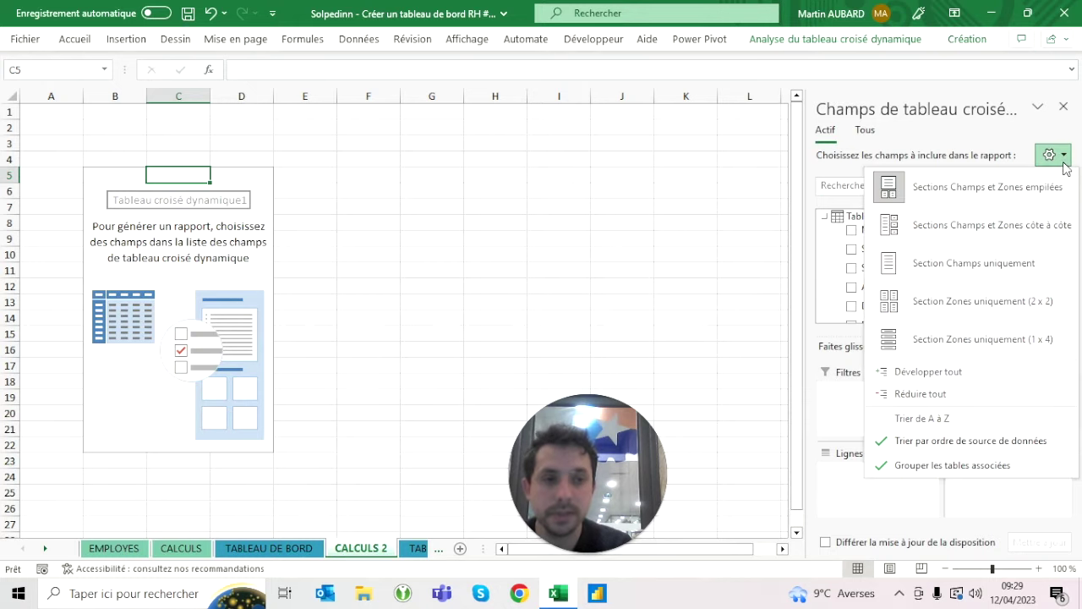
pyautogui.click(998, 222)
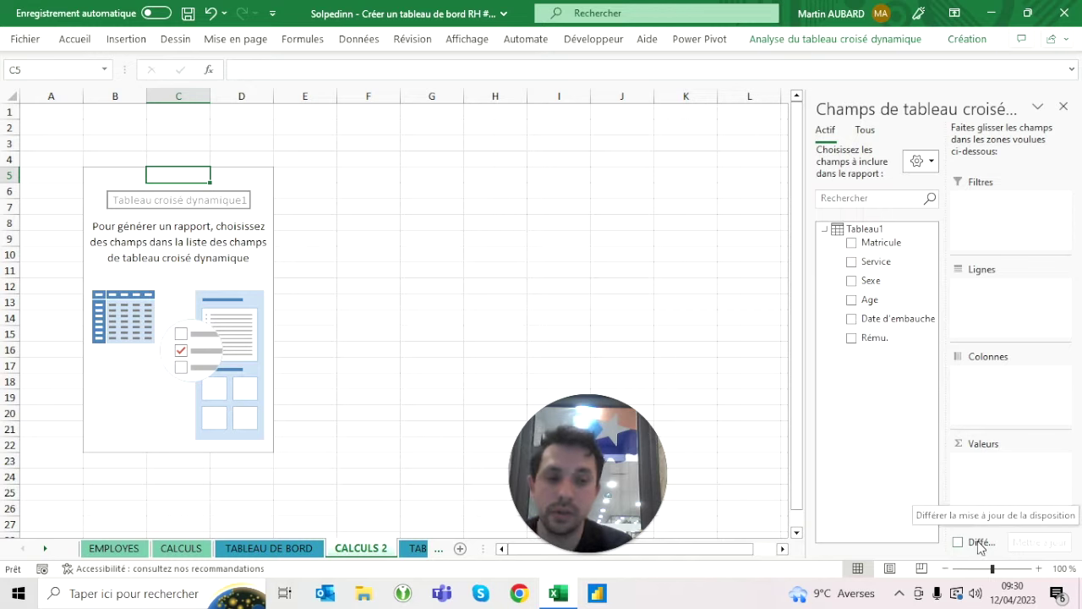
pyautogui.moveTo(808, 330)
pyautogui.mouseDown()
pyautogui.moveTo(772, 333)
pyautogui.moveTo(814, 313)
pyautogui.moveTo(804, 312)
pyautogui.mouseUp()
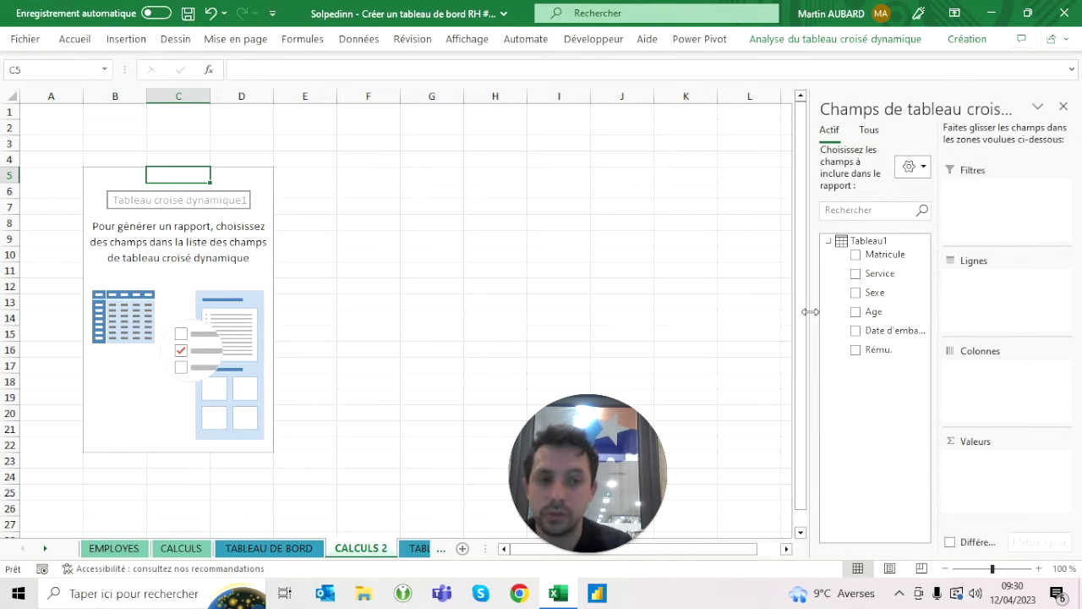
pyautogui.click(621, 191)
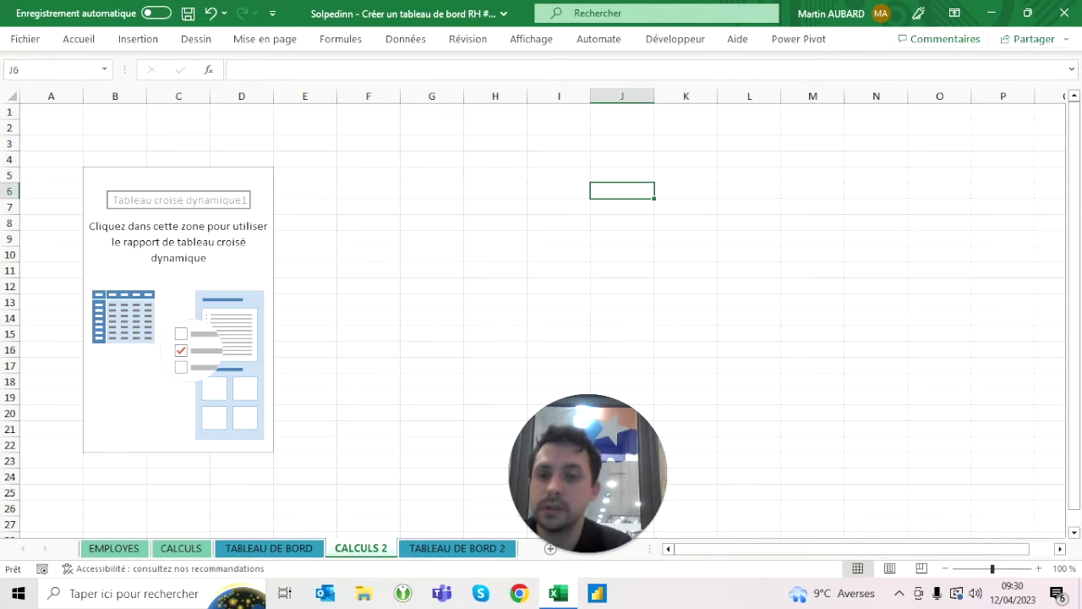
pyautogui.click(178, 191)
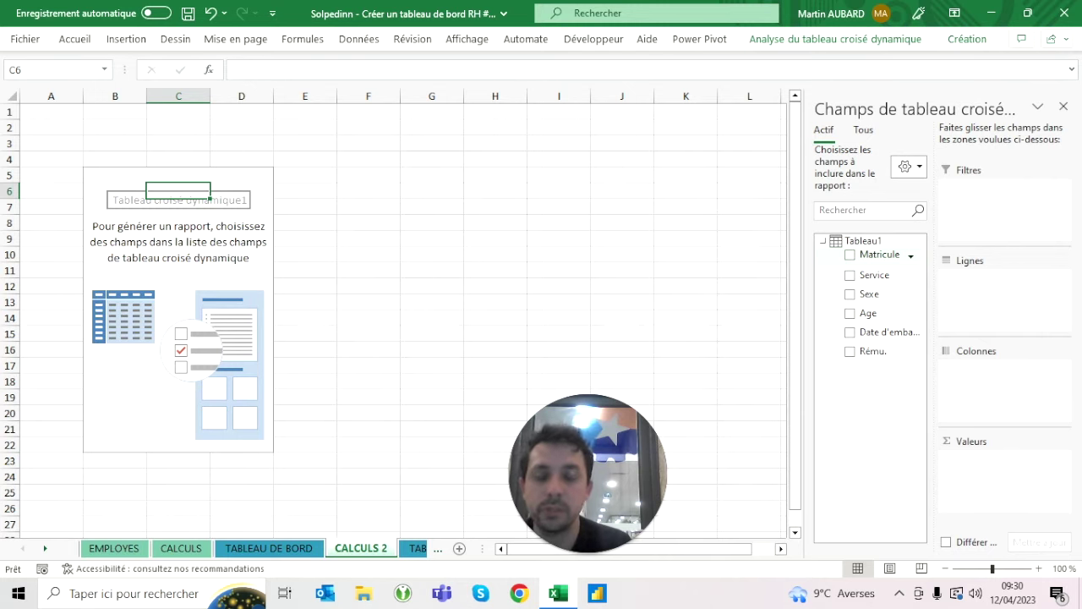
pyautogui.click(182, 550)
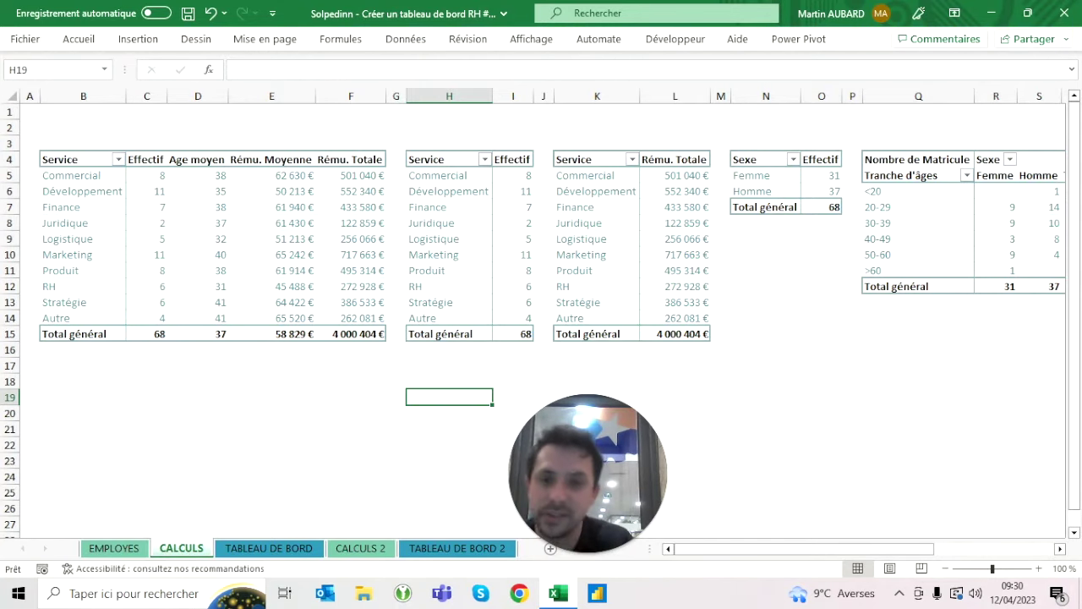
pyautogui.hotkey('ctrl', 'pagedown')
pyautogui.hotkey('ctrl', 'pagedown')
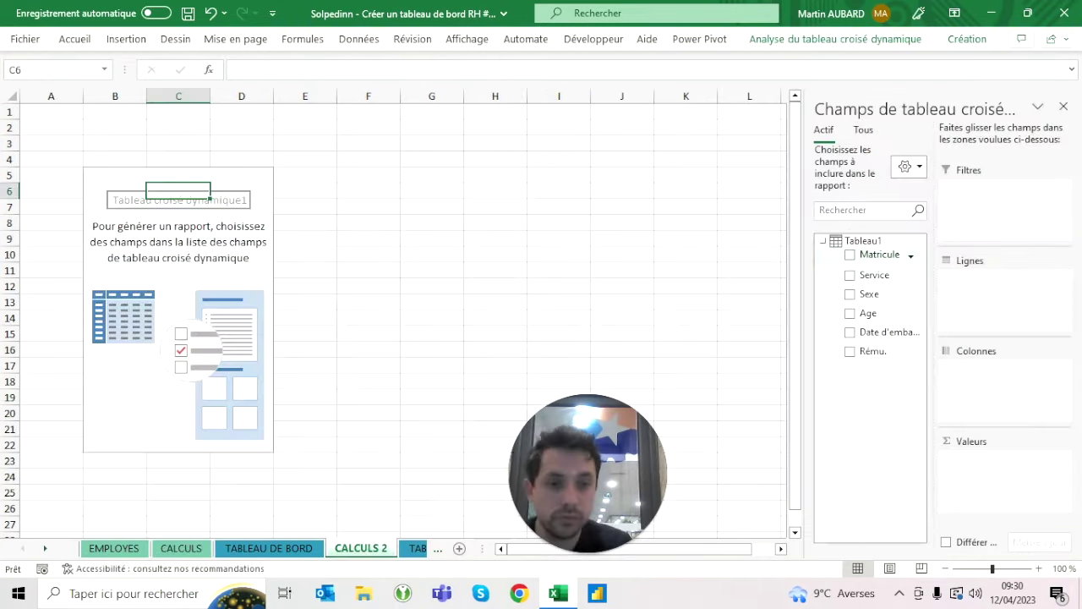
# Put Service in the pivot rows and count of Matricule in the values.
pyautogui.click(874, 273)
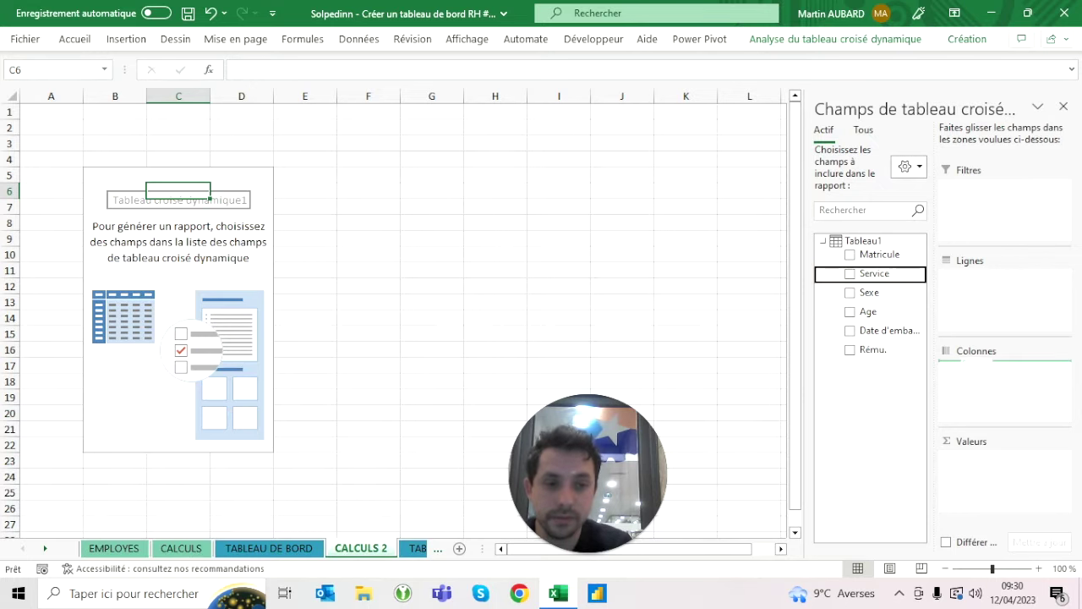
pyautogui.moveTo(874, 273); pyautogui.dragTo(995, 283)
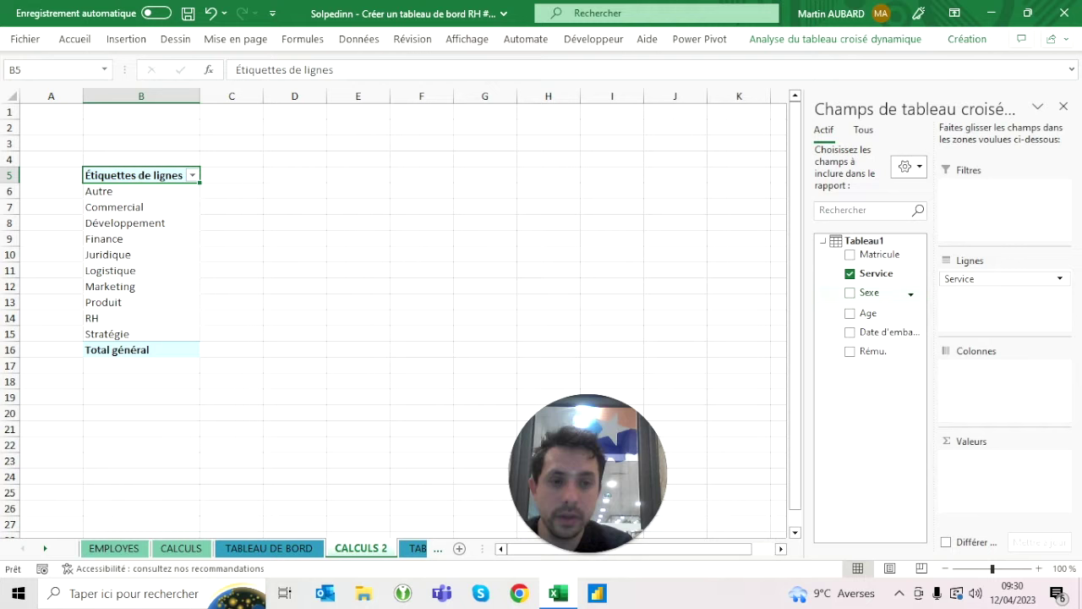
pyautogui.moveTo(880, 255); pyautogui.dragTo(997, 470)
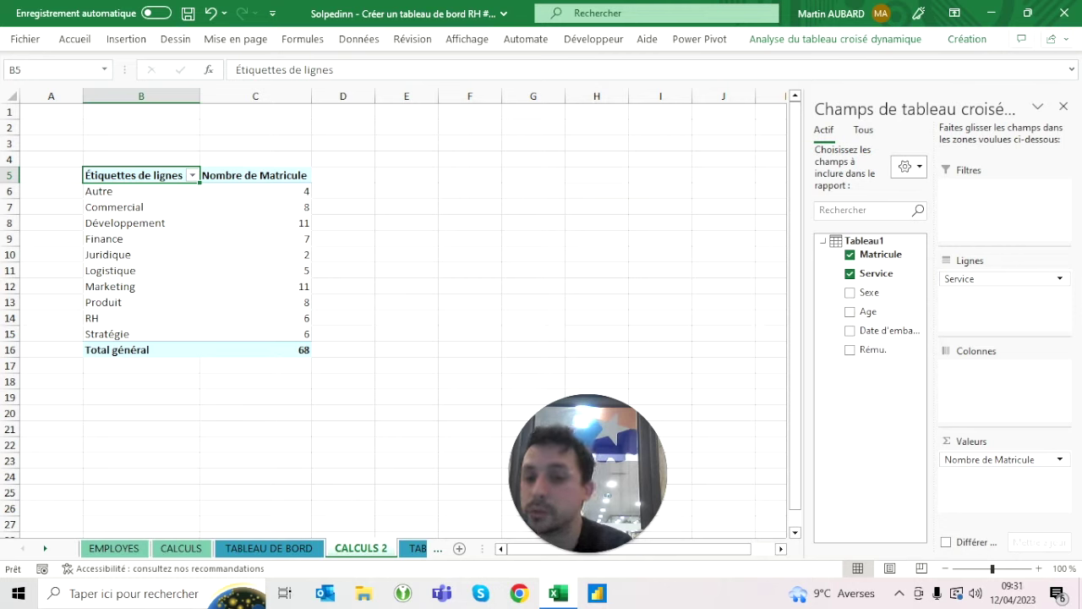
pyautogui.moveTo(268, 191)
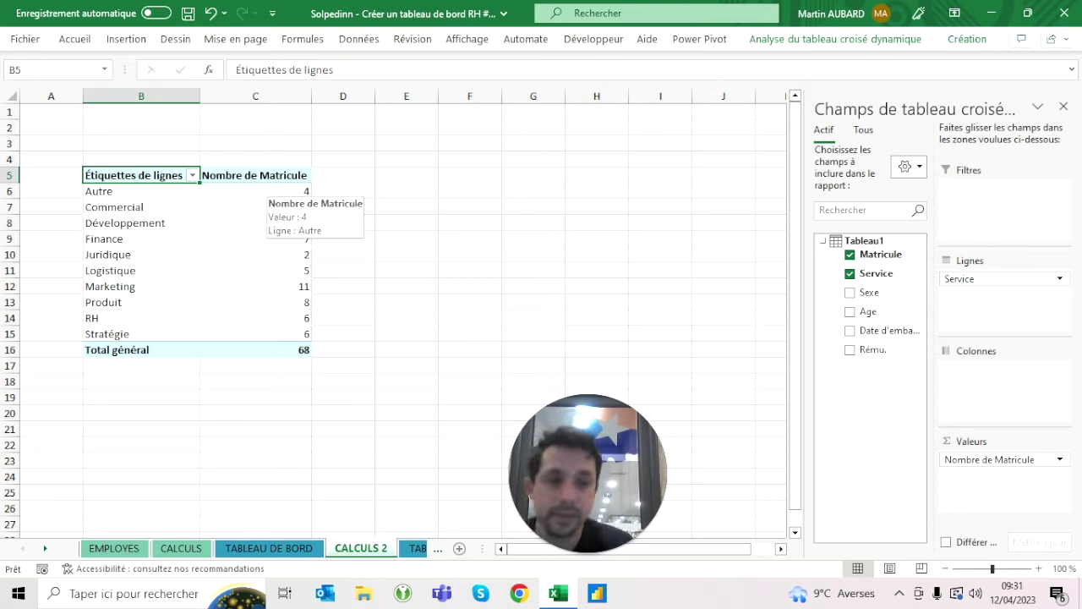